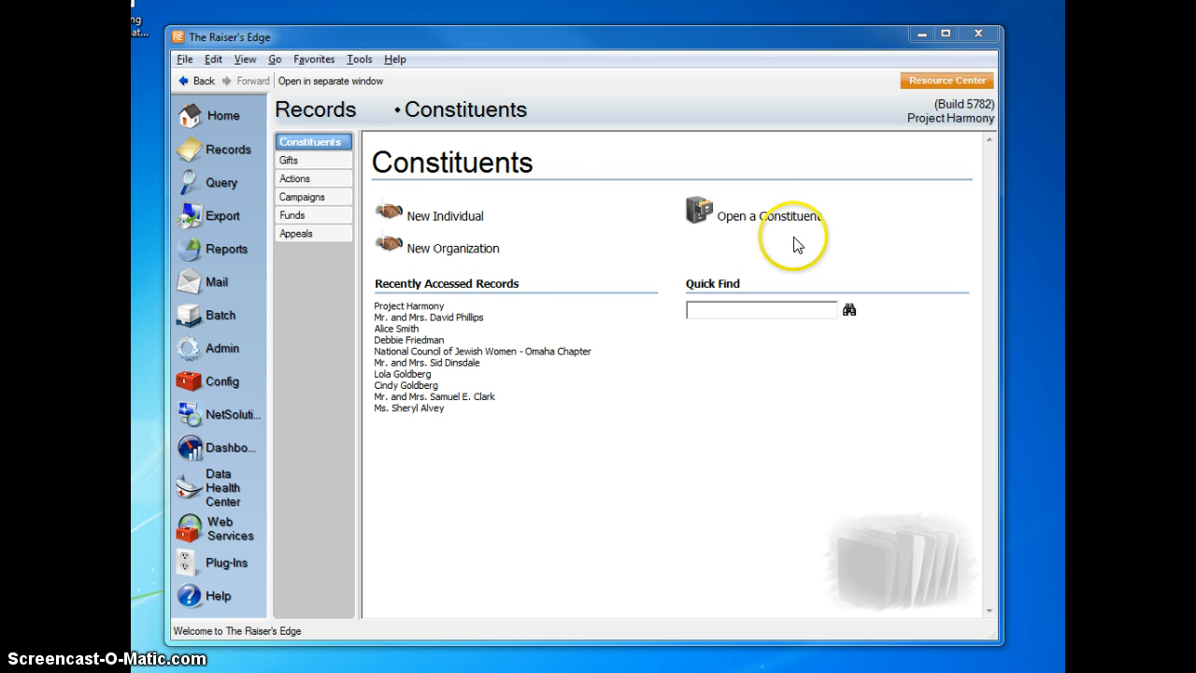
# Create a new individual constituent and enter the last name, first name and middle initial with the title Mrs.
pyautogui.click(452, 220)
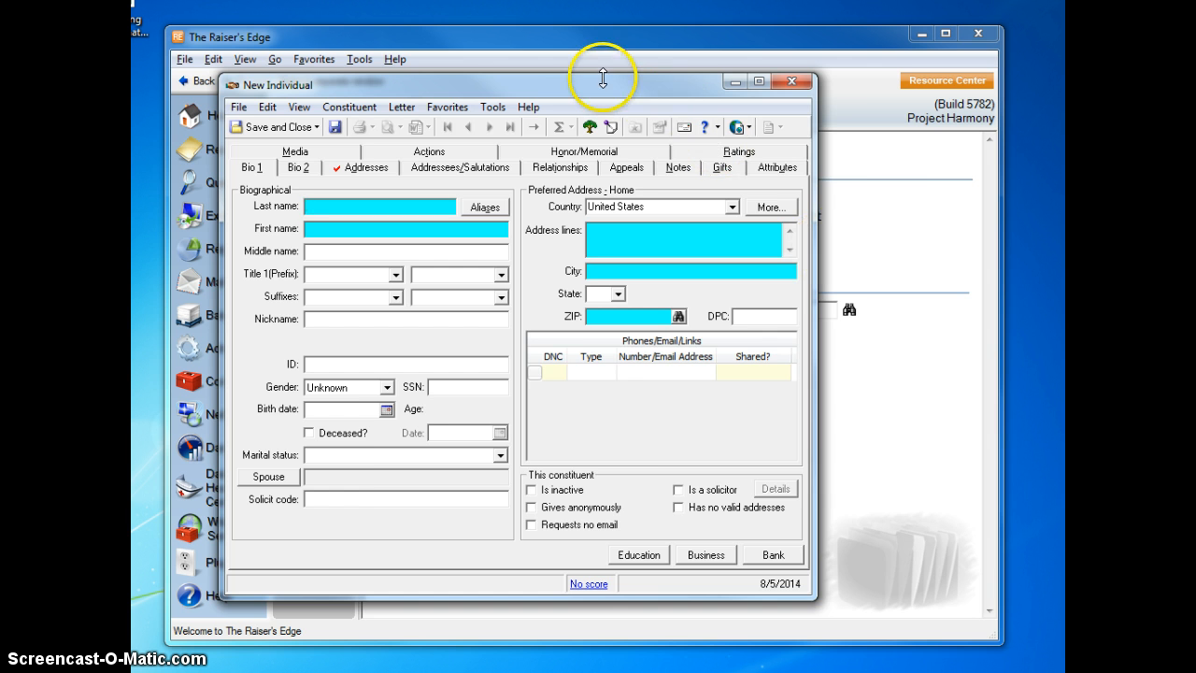
pyautogui.moveTo(601, 84); pyautogui.dragTo(638, 395)
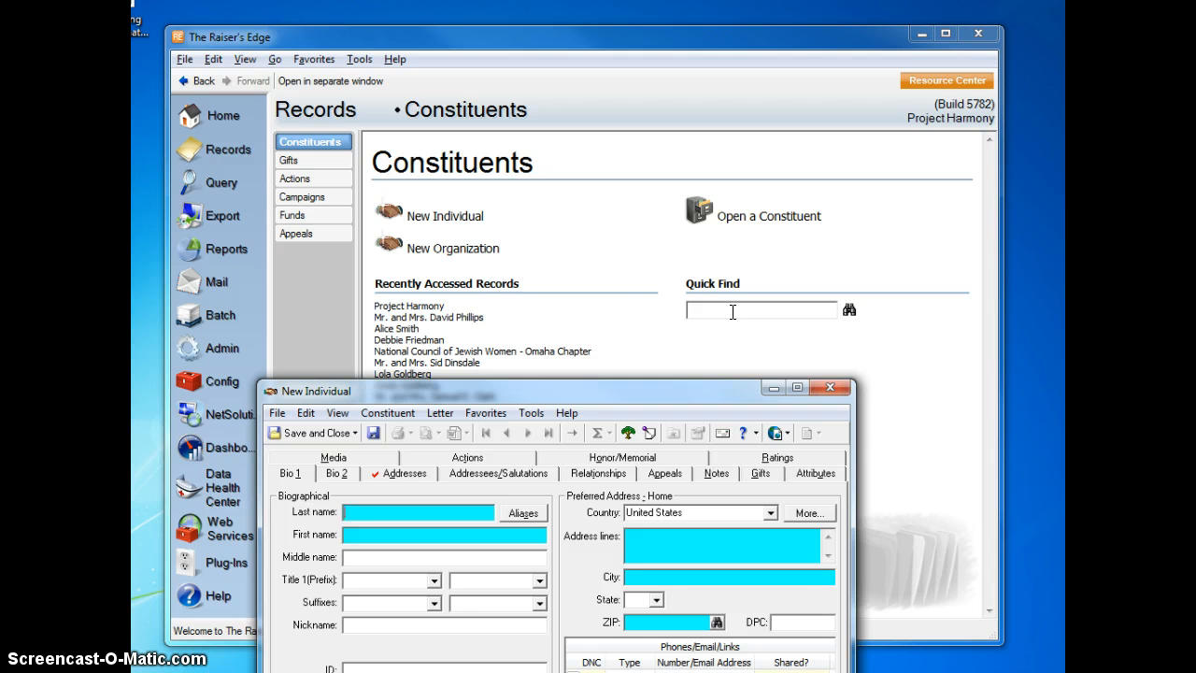
pyautogui.moveTo(621, 391); pyautogui.dragTo(632, 103)
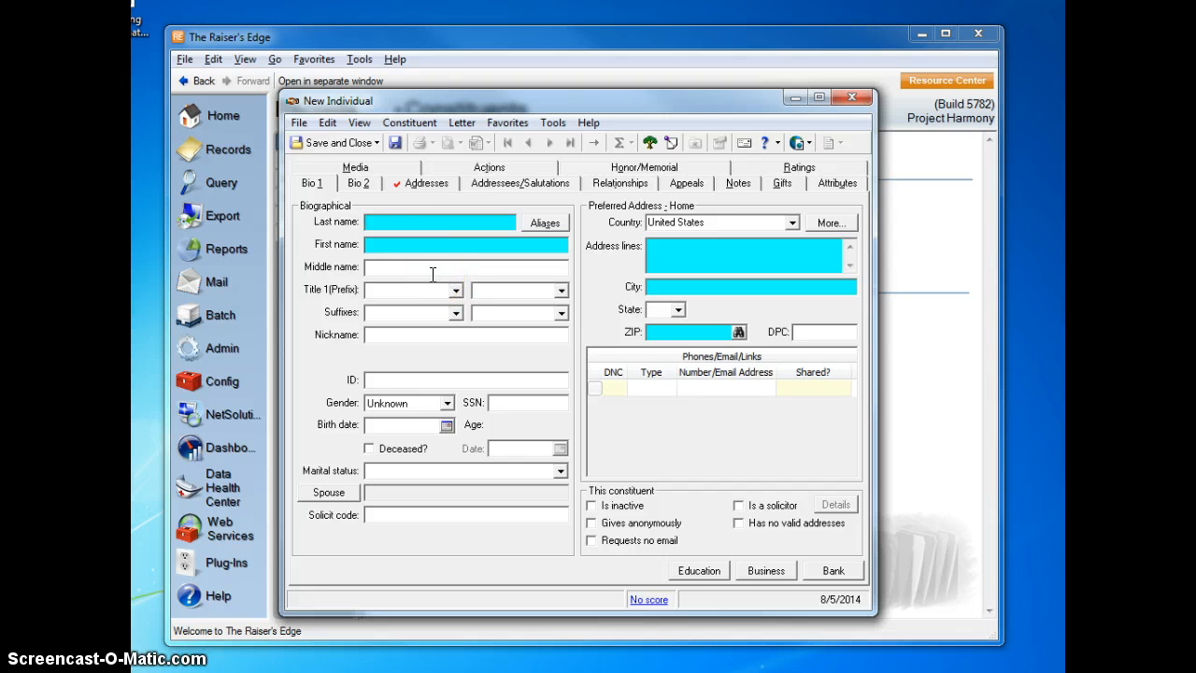
pyautogui.click(389, 222)
pyautogui.press('Tab')
pyautogui.write('M')
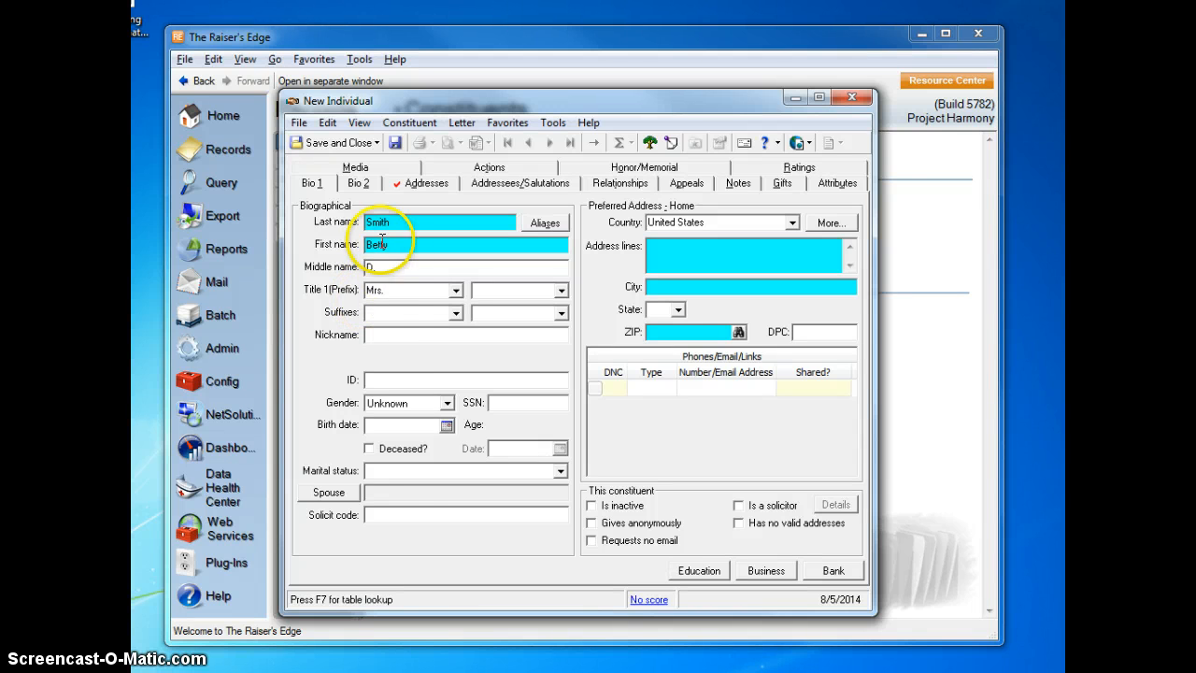
# Set the constituent's gender to Female and the marital status to Married.
pyautogui.click(402, 403)
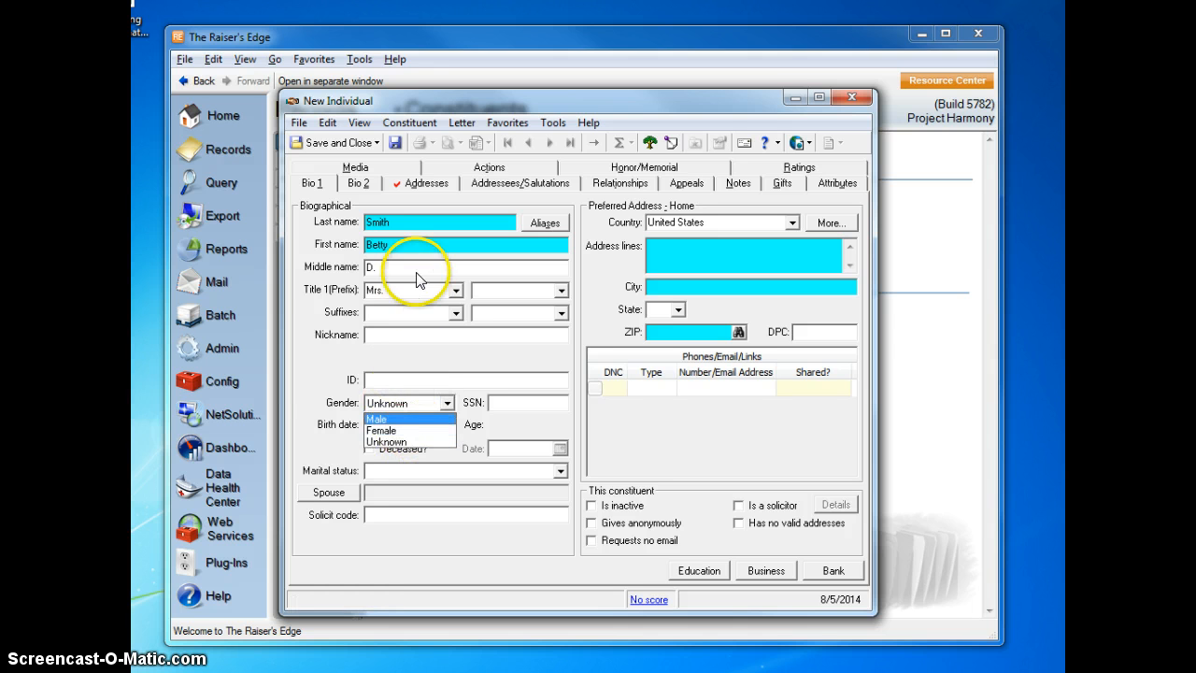
pyautogui.click(400, 433)
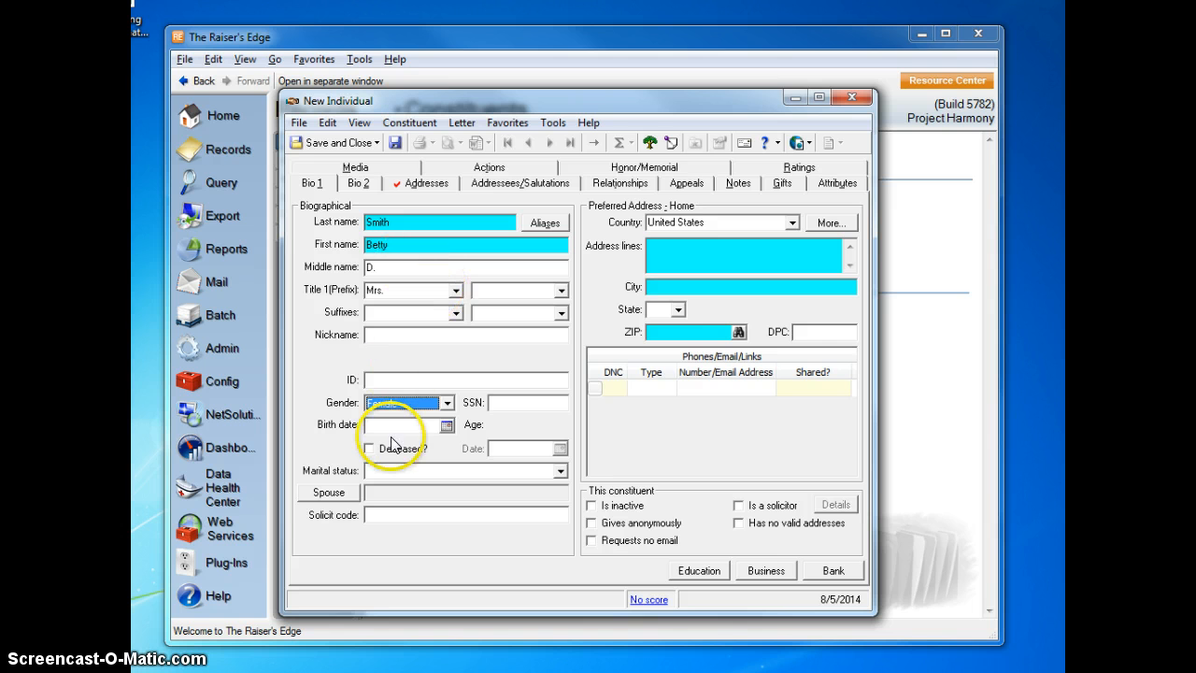
pyautogui.click(405, 472)
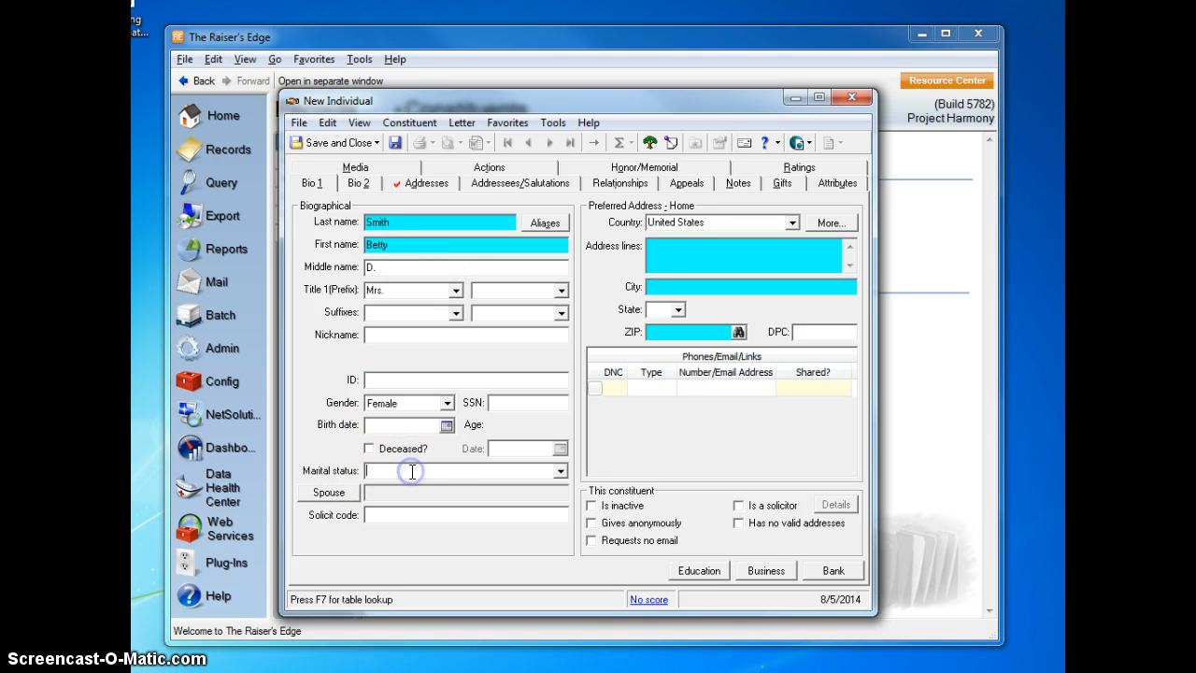
pyautogui.click(560, 471)
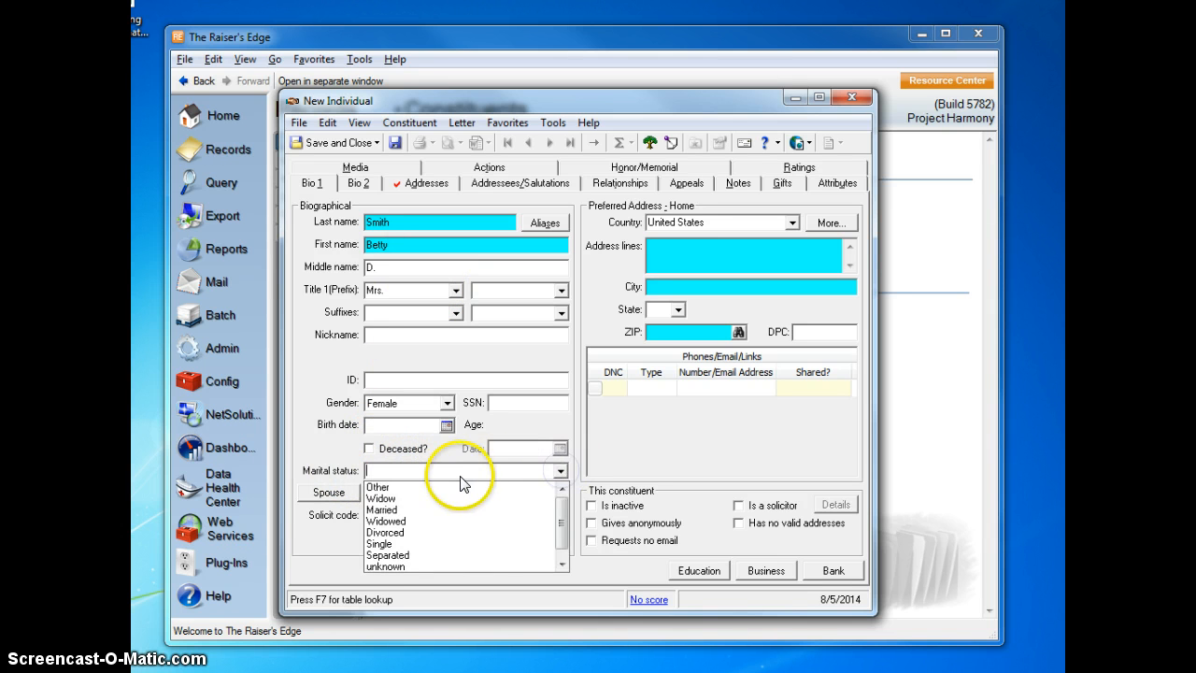
pyautogui.click(429, 510)
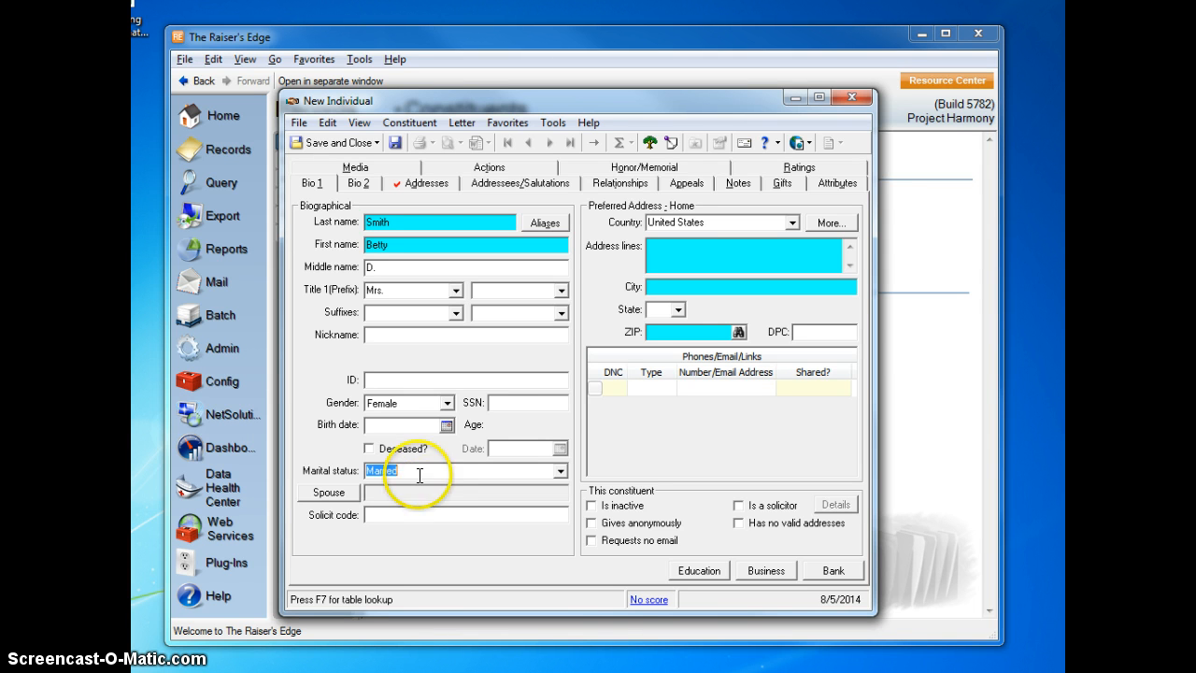
pyautogui.click(420, 474)
pyautogui.press('BackSpace')
pyautogui.press('BackSpace')
pyautogui.press('BackSpace')
pyautogui.press('BackSpace')
pyautogui.press('BackSpace')
pyautogui.press('BackSpace')
pyautogui.press('BackSpace')
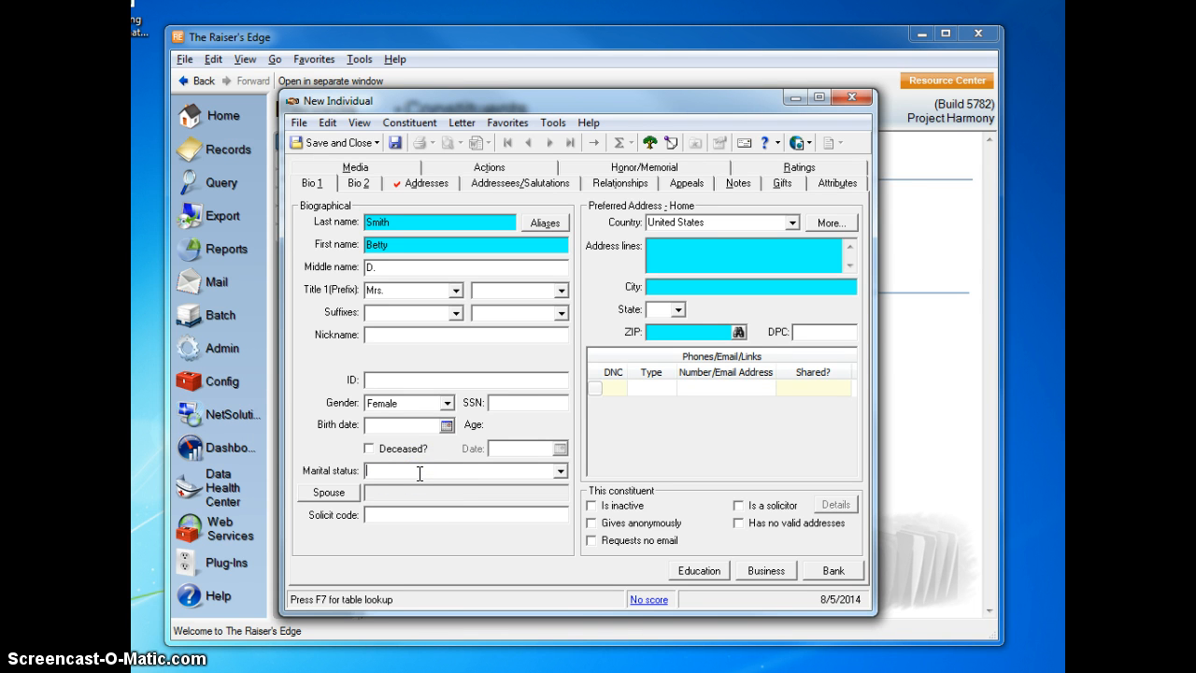
pyautogui.write('Married')
pyautogui.press('Tab')
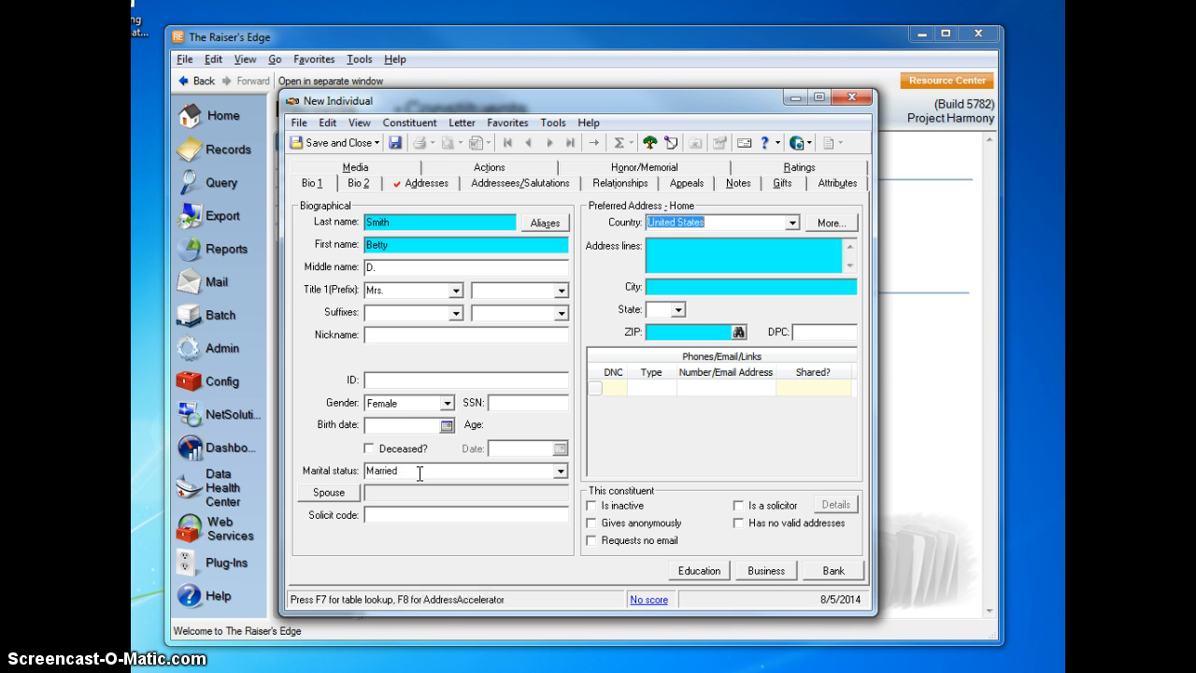
# Fill in the constituent's home address with street, city, state and ZIP code.
pyautogui.press('Tab')
pyautogui.click(693, 244)
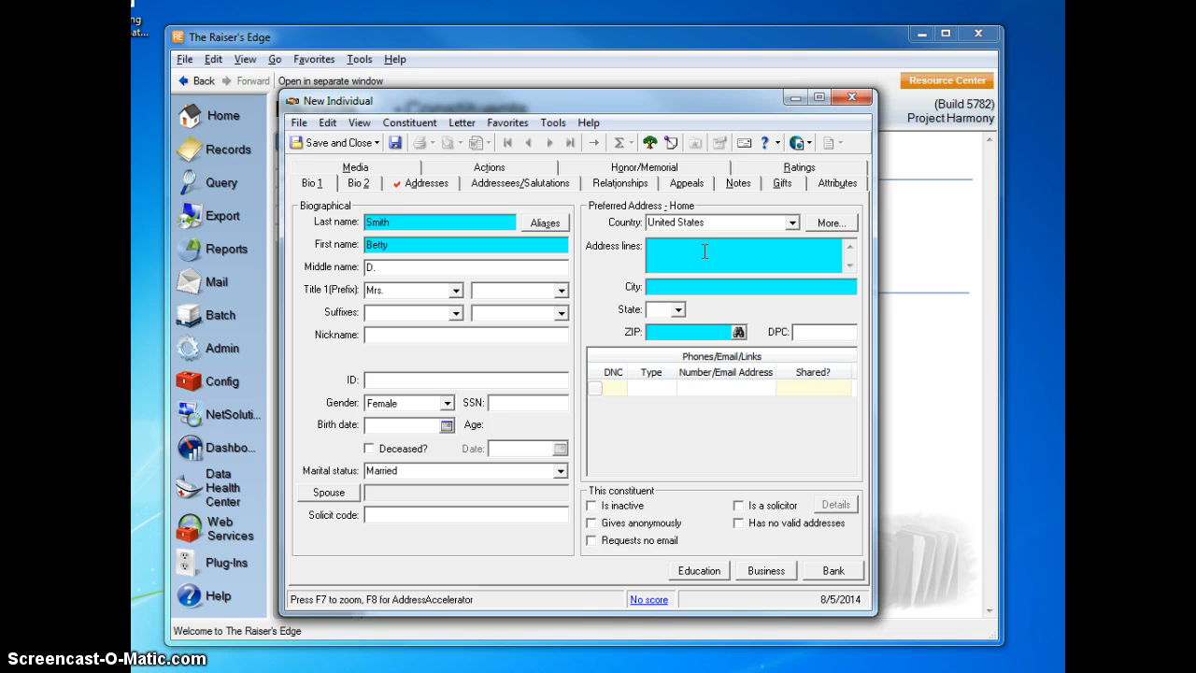
pyautogui.click(729, 287)
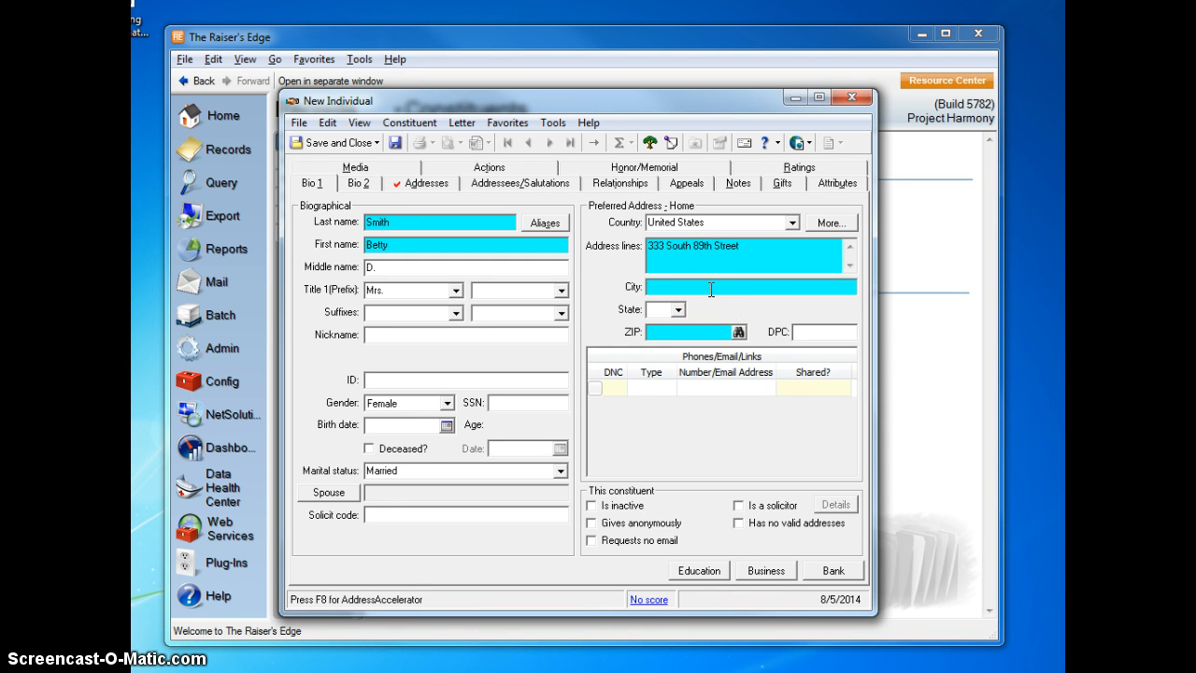
pyautogui.write('Omaha')
pyautogui.press('Tab')
pyautogui.write('NE')
pyautogui.press('Tab')
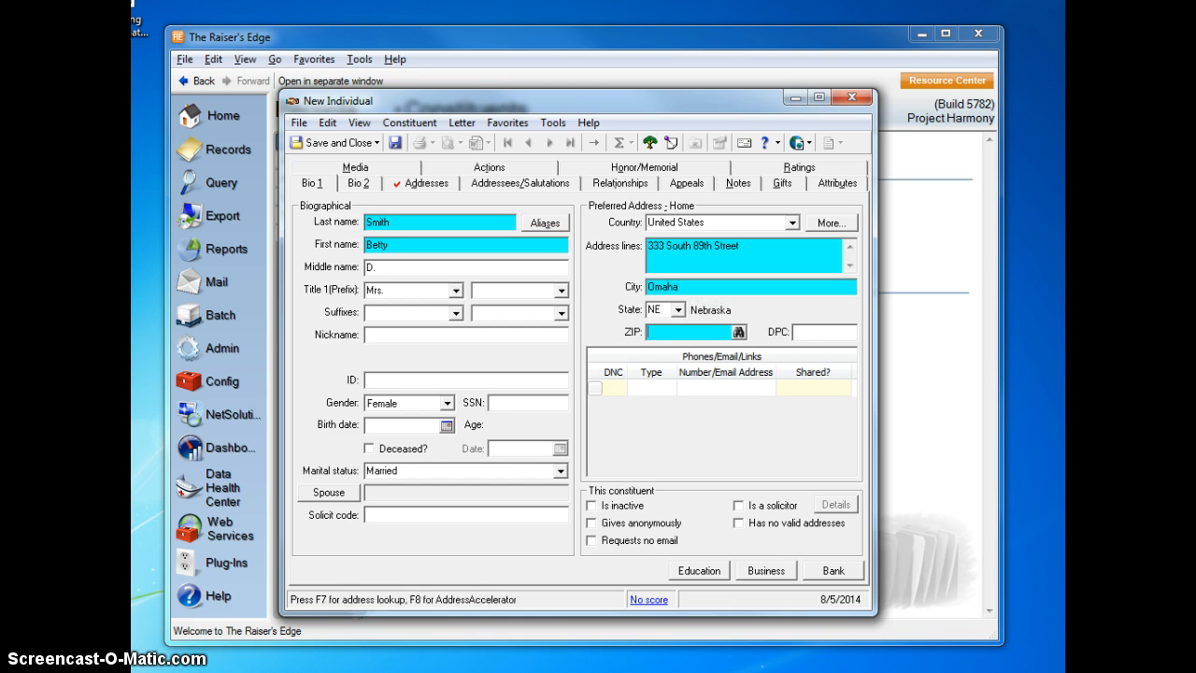
pyautogui.write('67')
pyautogui.write('68')
pyautogui.write('137')
pyautogui.press('Tab')
# Add a contact entry of type Email with the constituent's e-mail address.
pyautogui.click(652, 387)
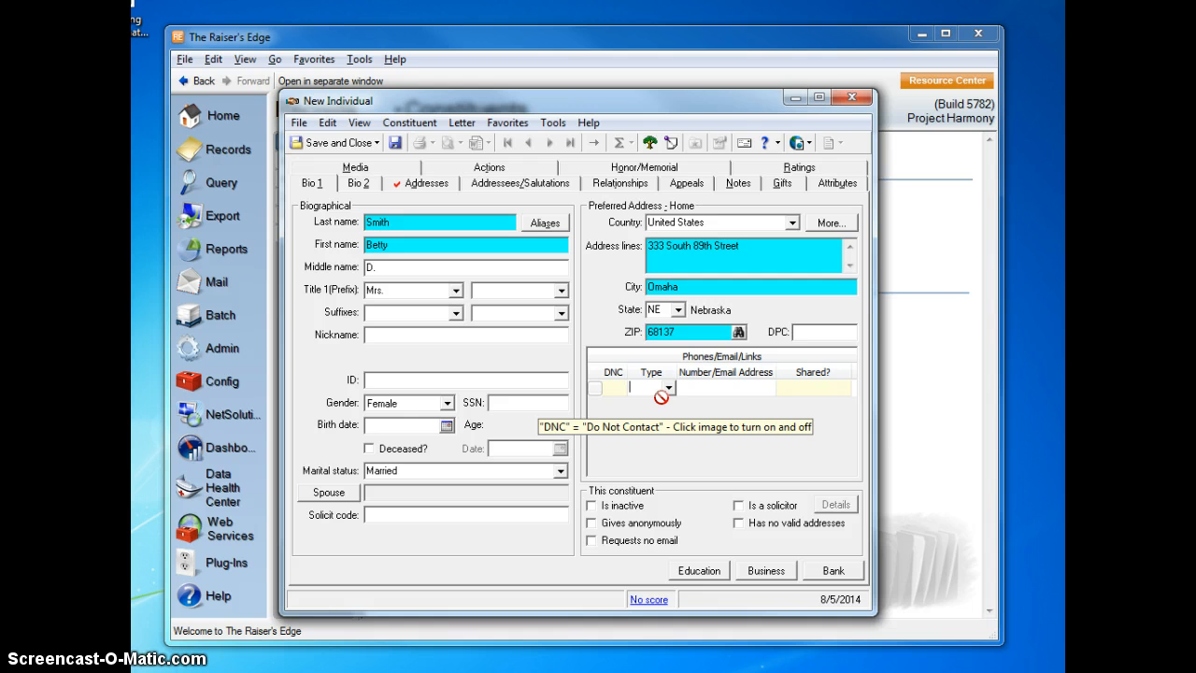
pyautogui.click(667, 386)
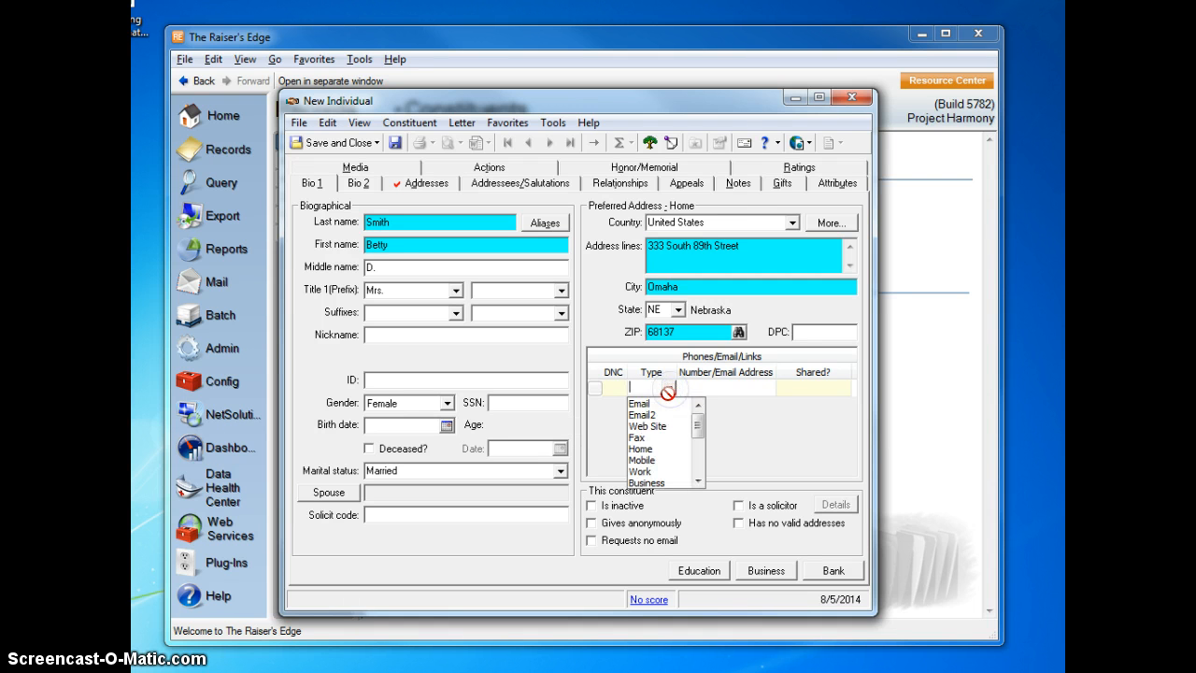
pyautogui.click(643, 403)
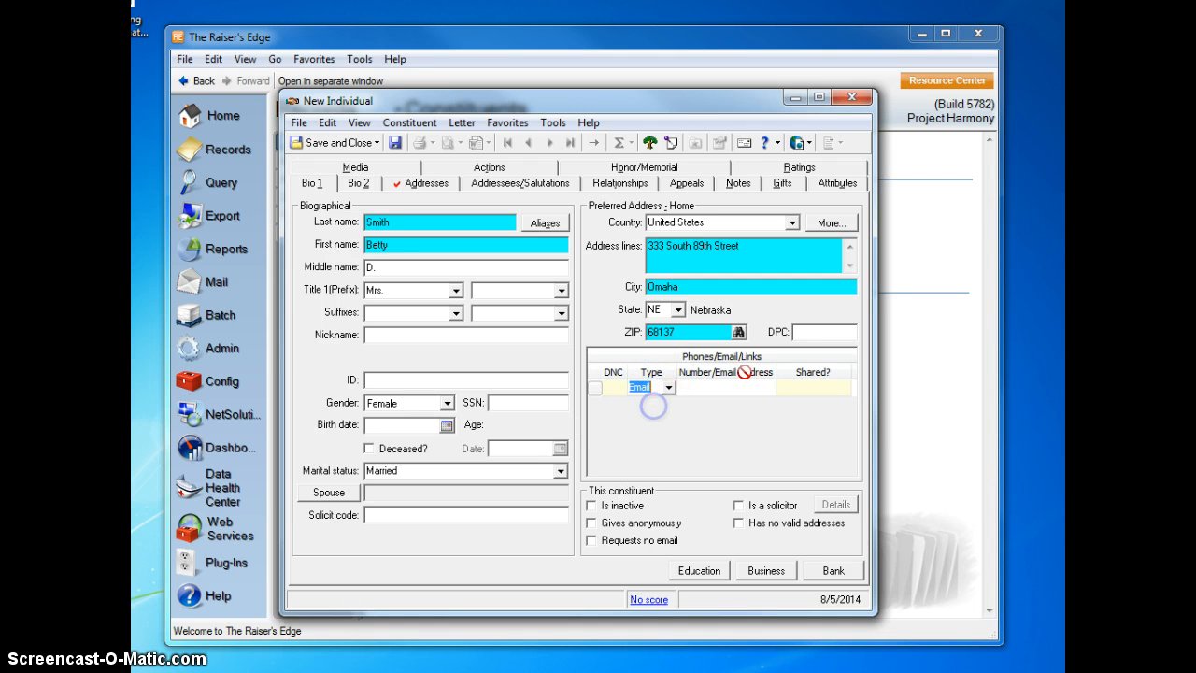
pyautogui.click(715, 386)
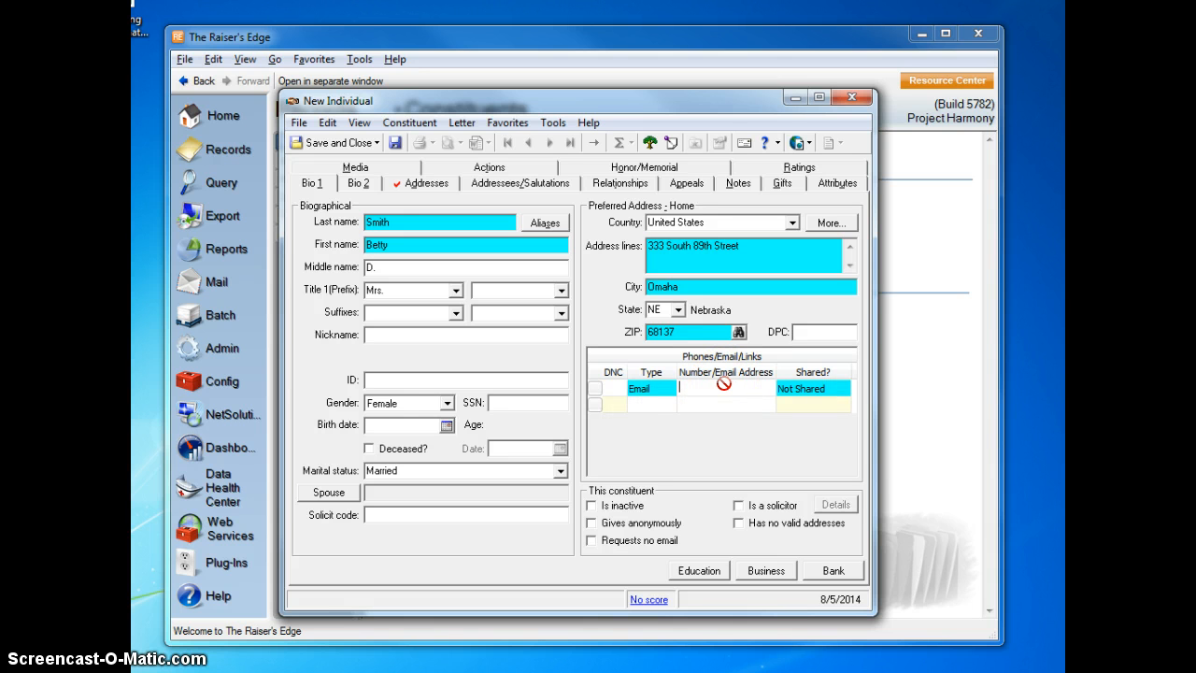
pyautogui.press('Return')
# Add a second contact entry of type phone with the constituent's phone number.
pyautogui.write('phone')
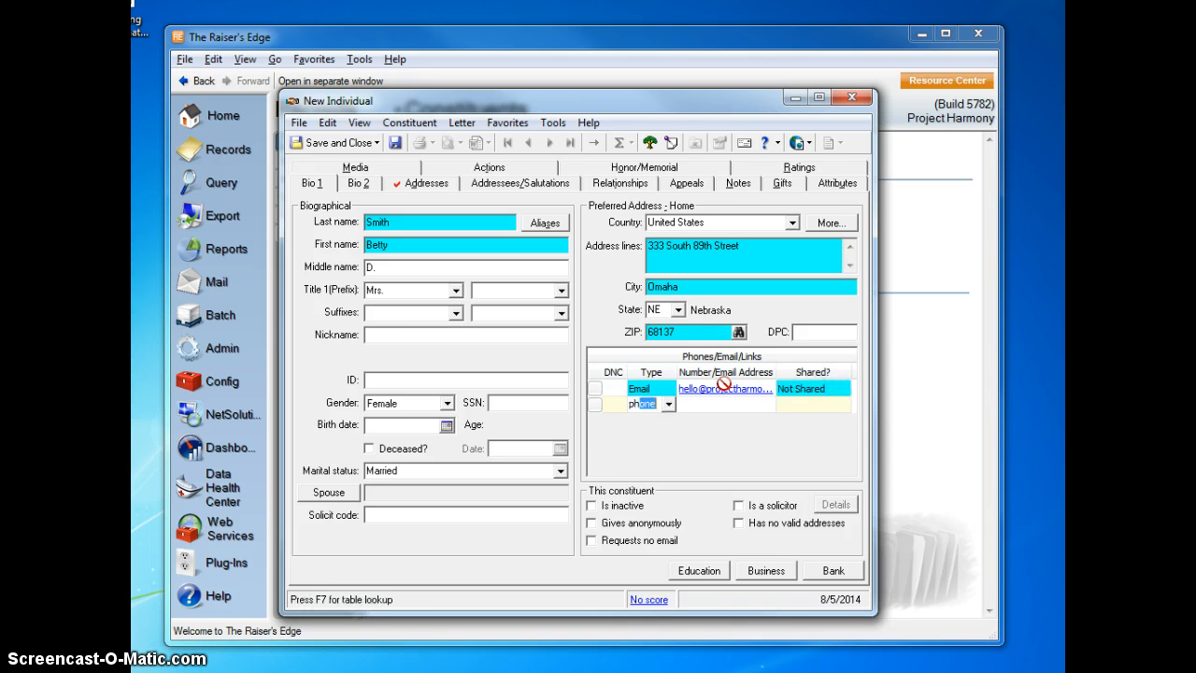
pyautogui.press('Return')
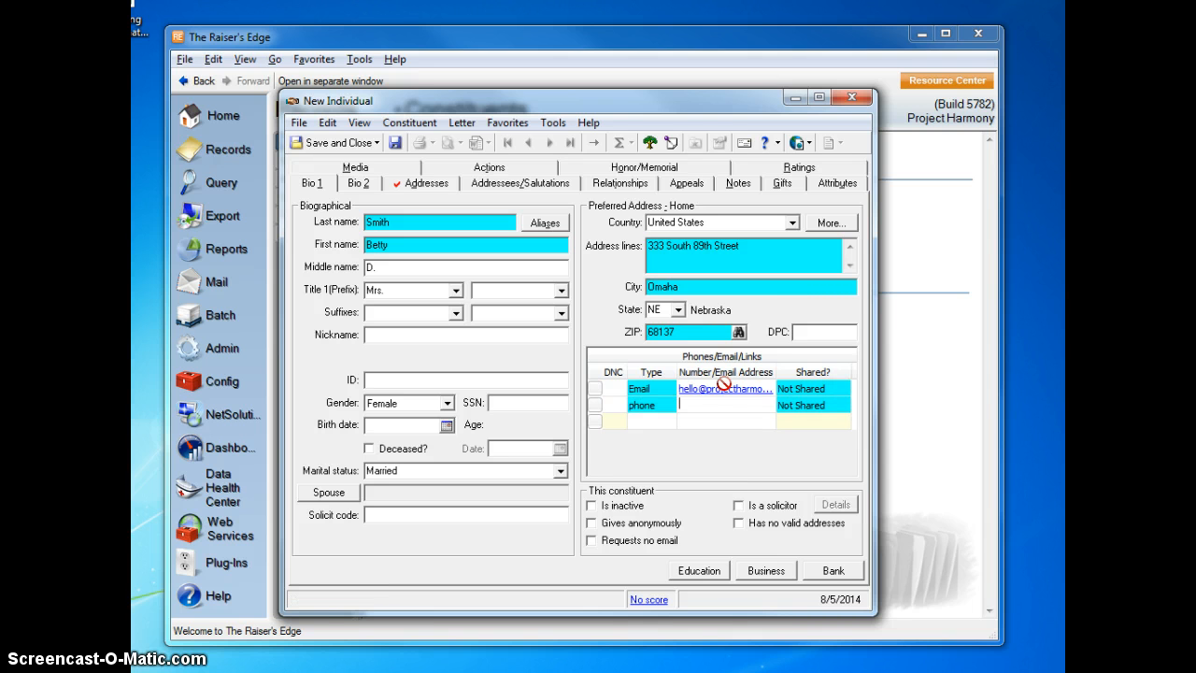
pyautogui.write('402-')
pyautogui.press('BackSpace')
pyautogui.write('555-85555')
pyautogui.press('BackSpace')
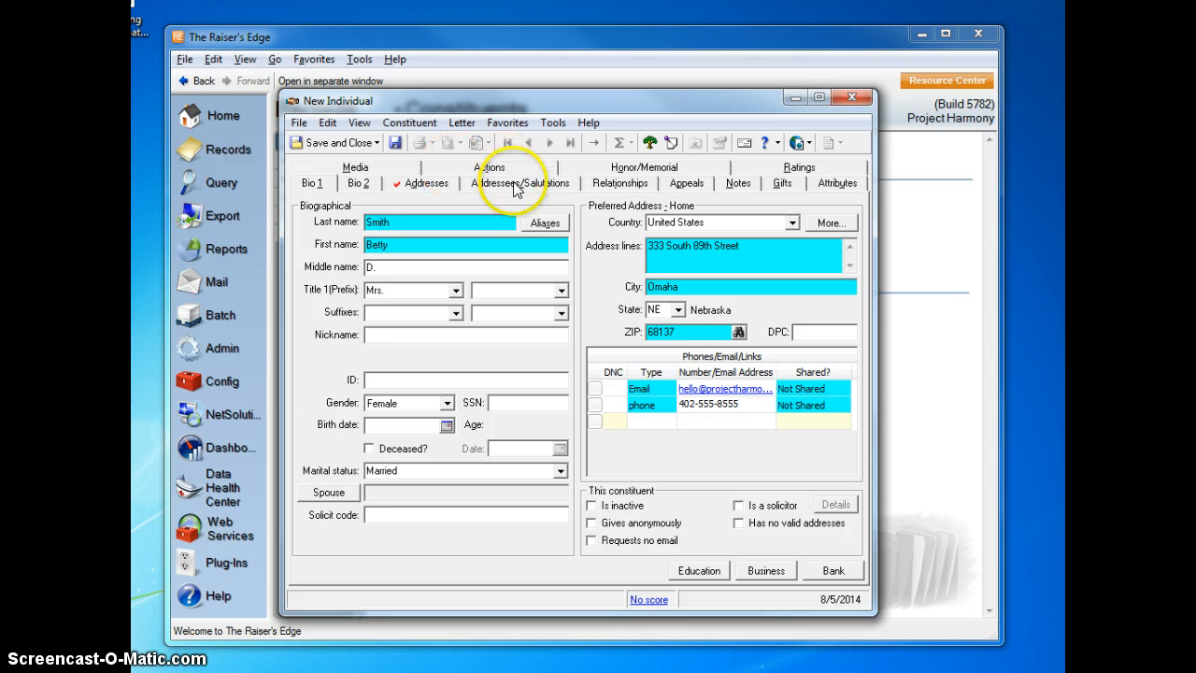
# Try to add a spouse, agreeing to save the constituent first, and return to the biographical details.
pyautogui.click(335, 495)
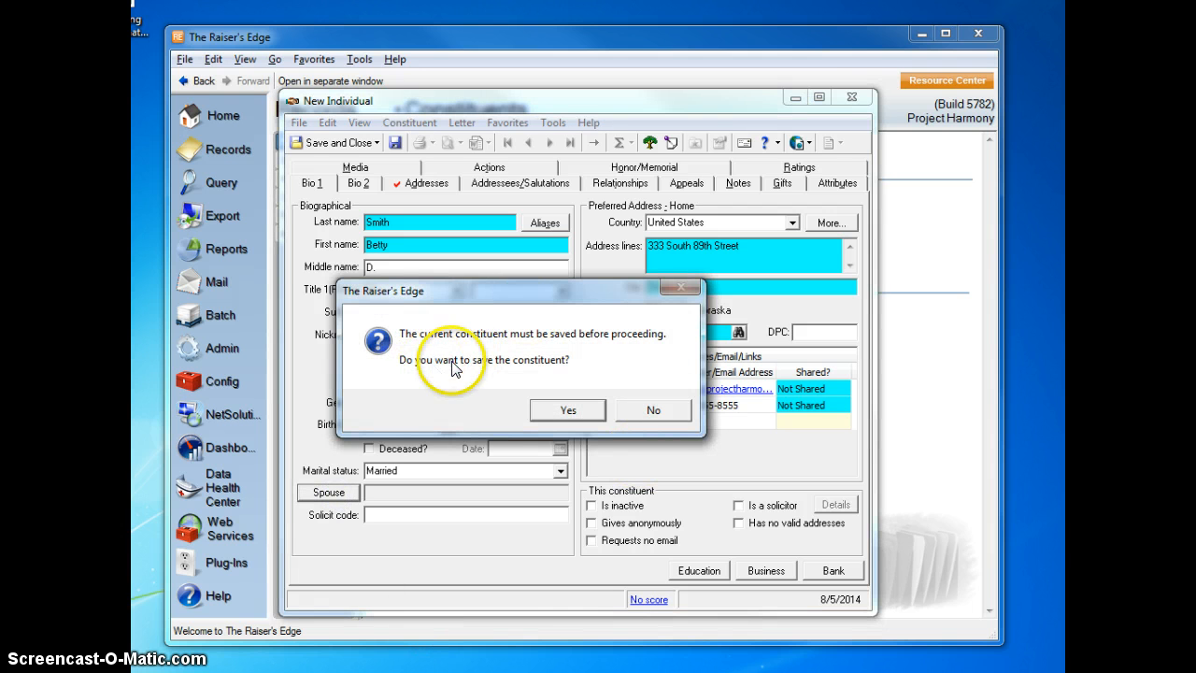
pyautogui.click(556, 410)
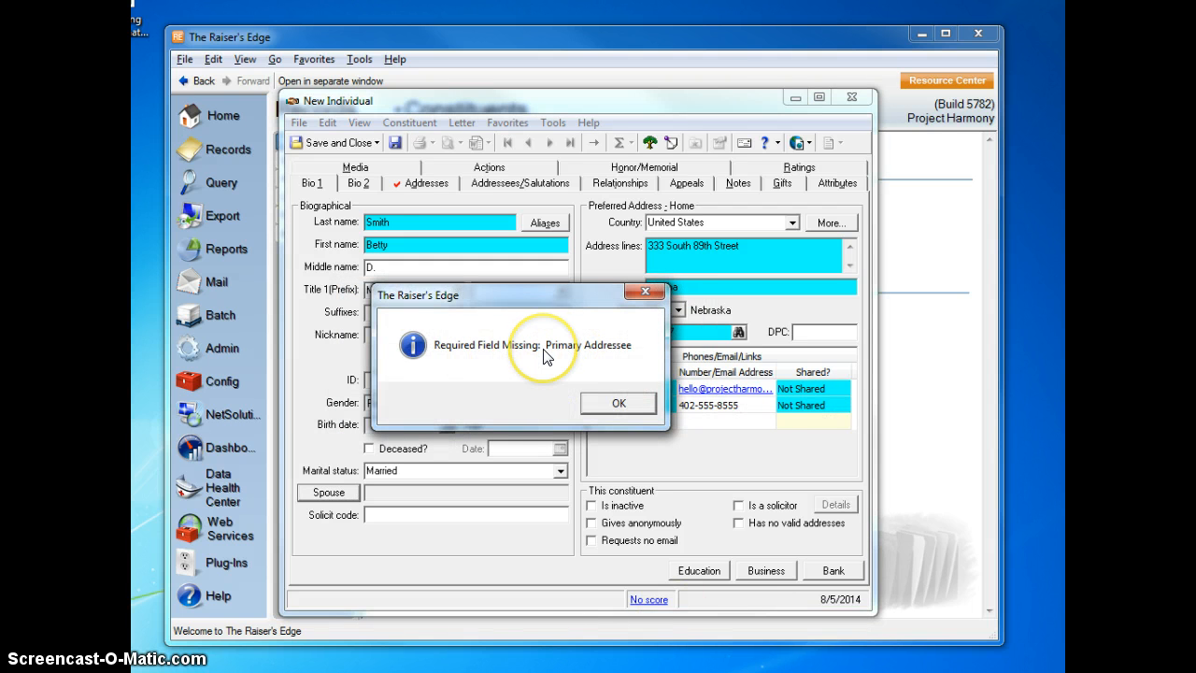
pyautogui.click(614, 405)
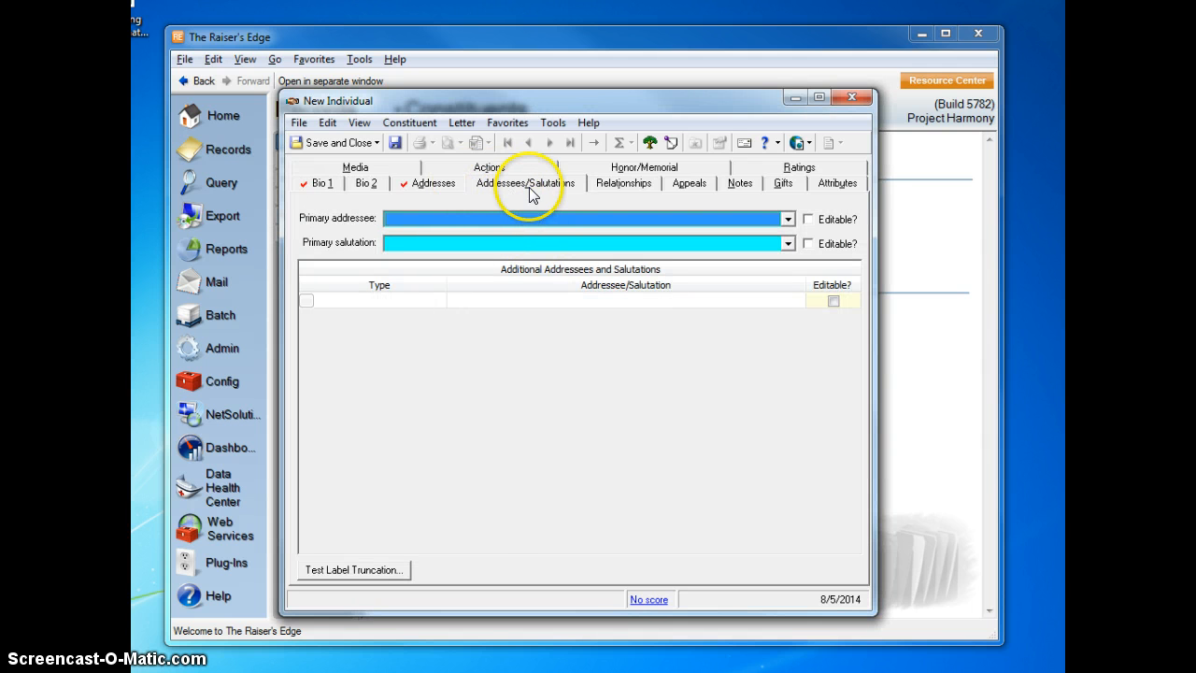
pyautogui.click(318, 183)
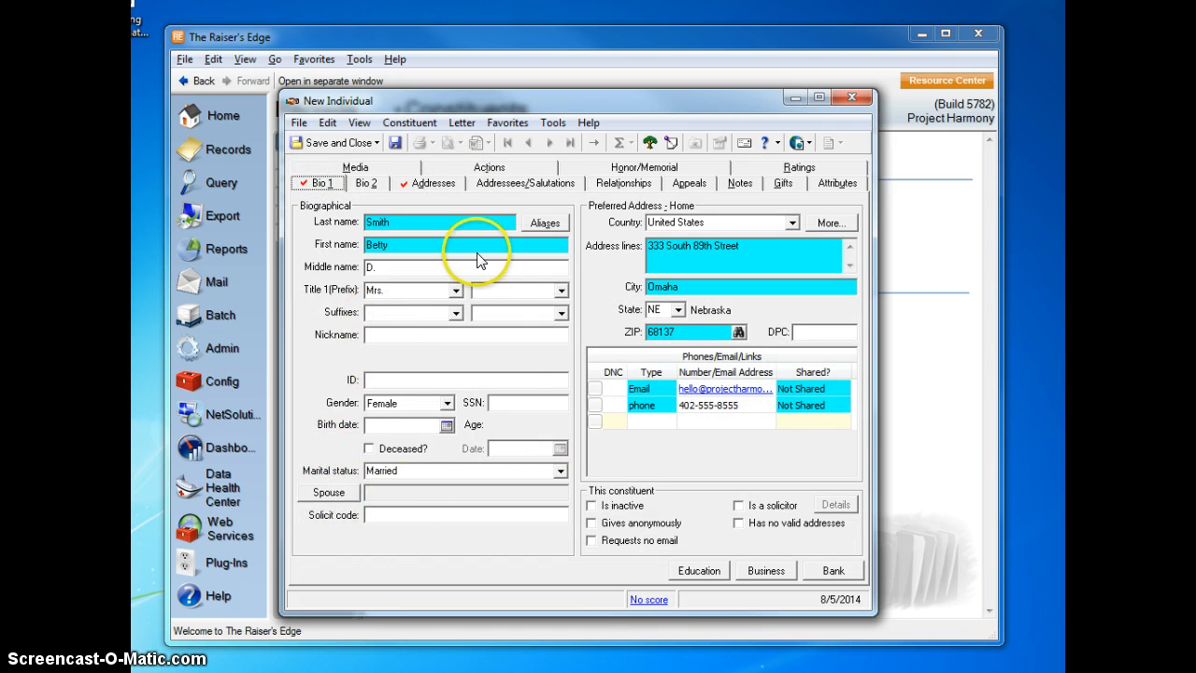
# Set the primary addressee to the format with Mrs., first name, middle initial and last name.
pyautogui.click(520, 182)
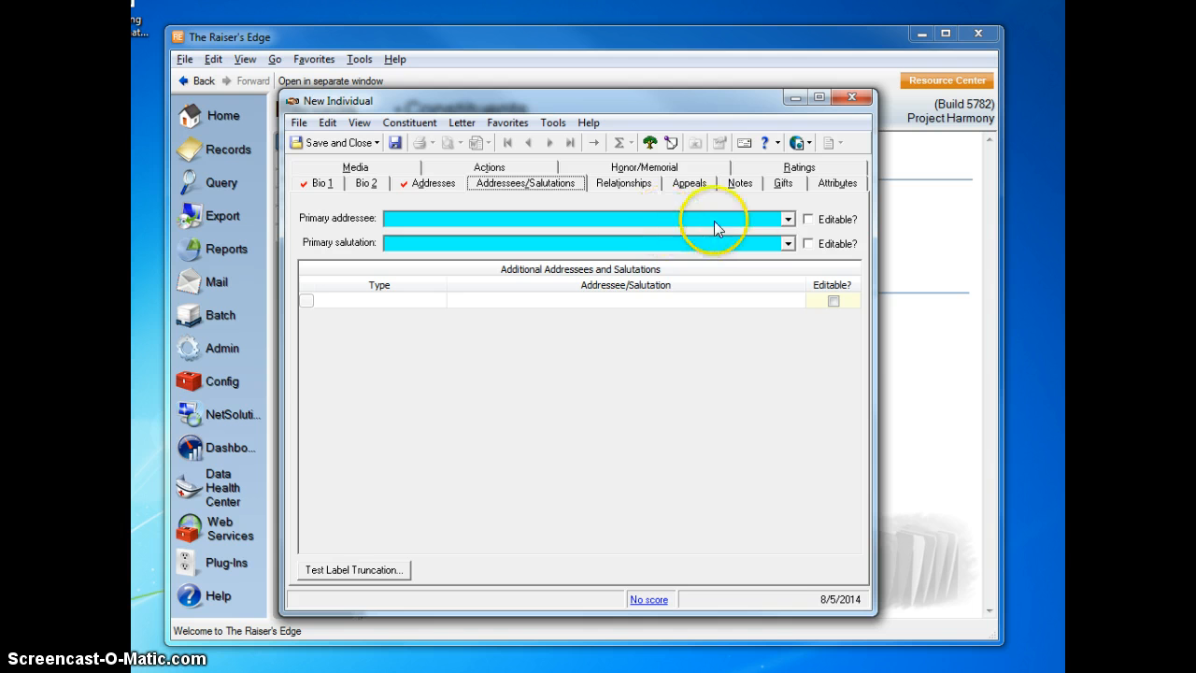
pyautogui.click(787, 218)
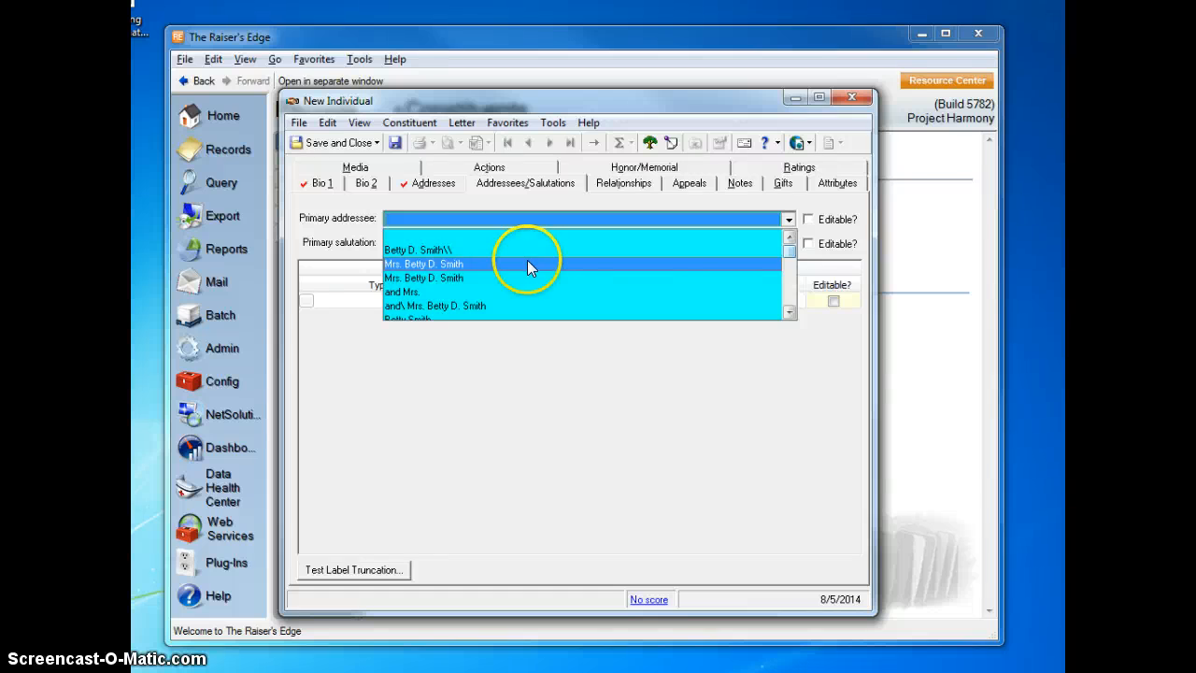
pyautogui.scroll(-5, 419, 268)
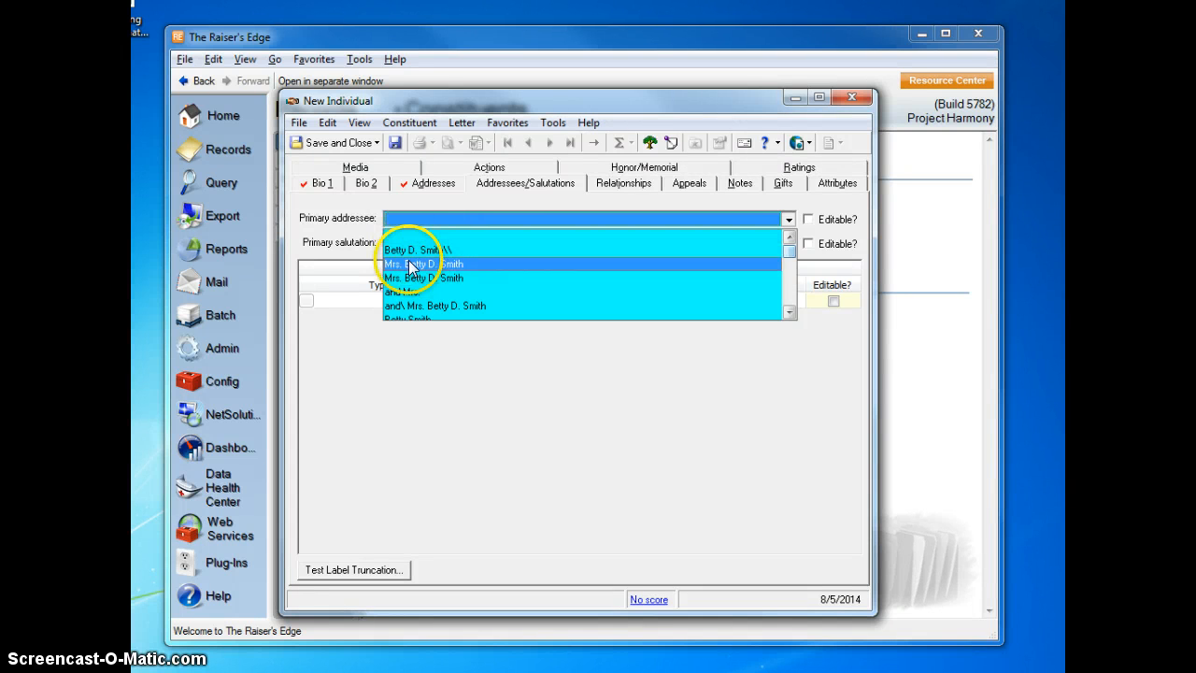
pyautogui.scroll(3, 444, 290)
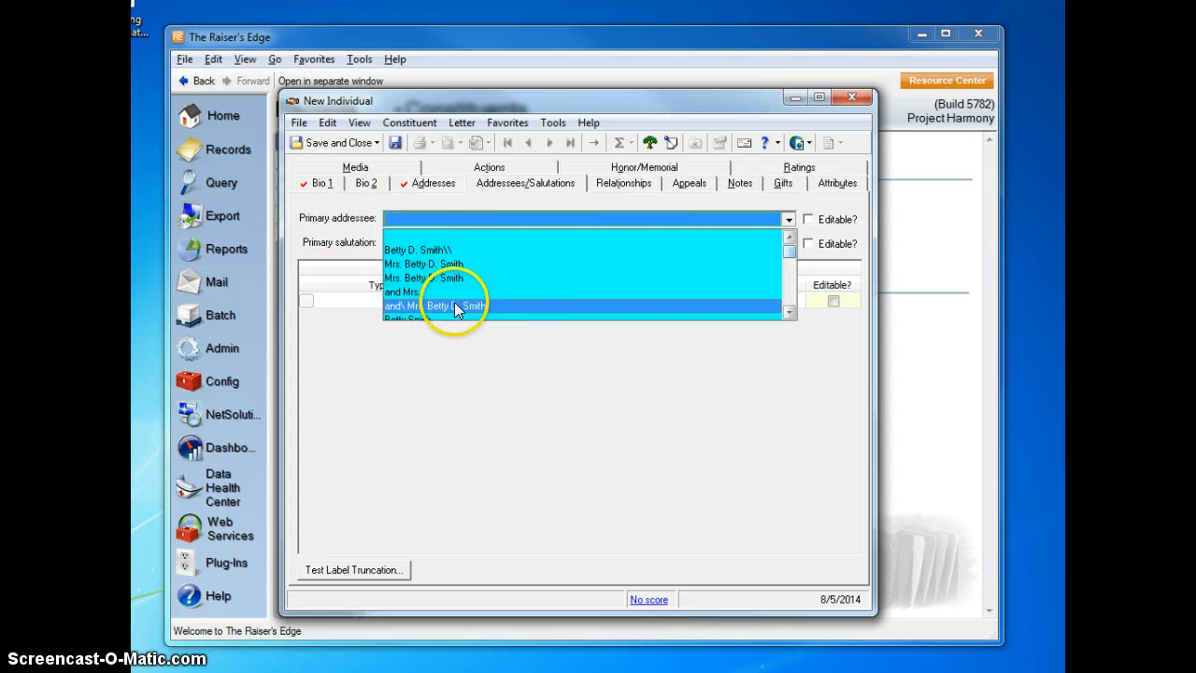
pyautogui.click(422, 265)
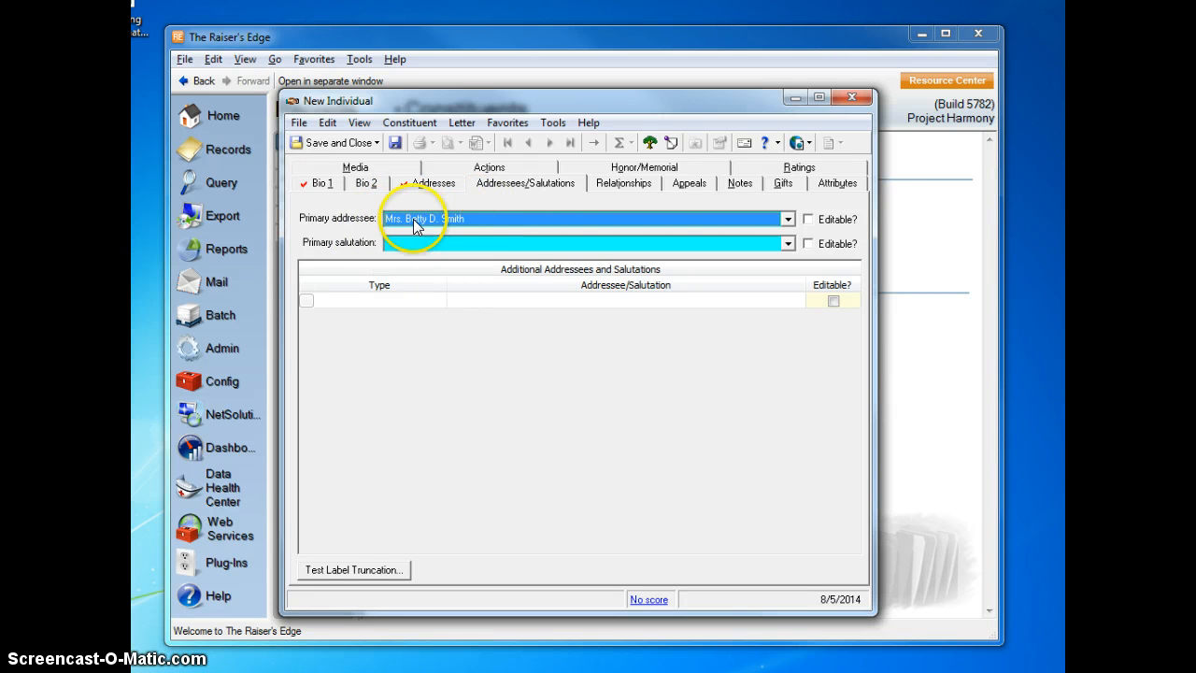
# Set the primary salutation to the first-name-only format.
pyautogui.click(434, 244)
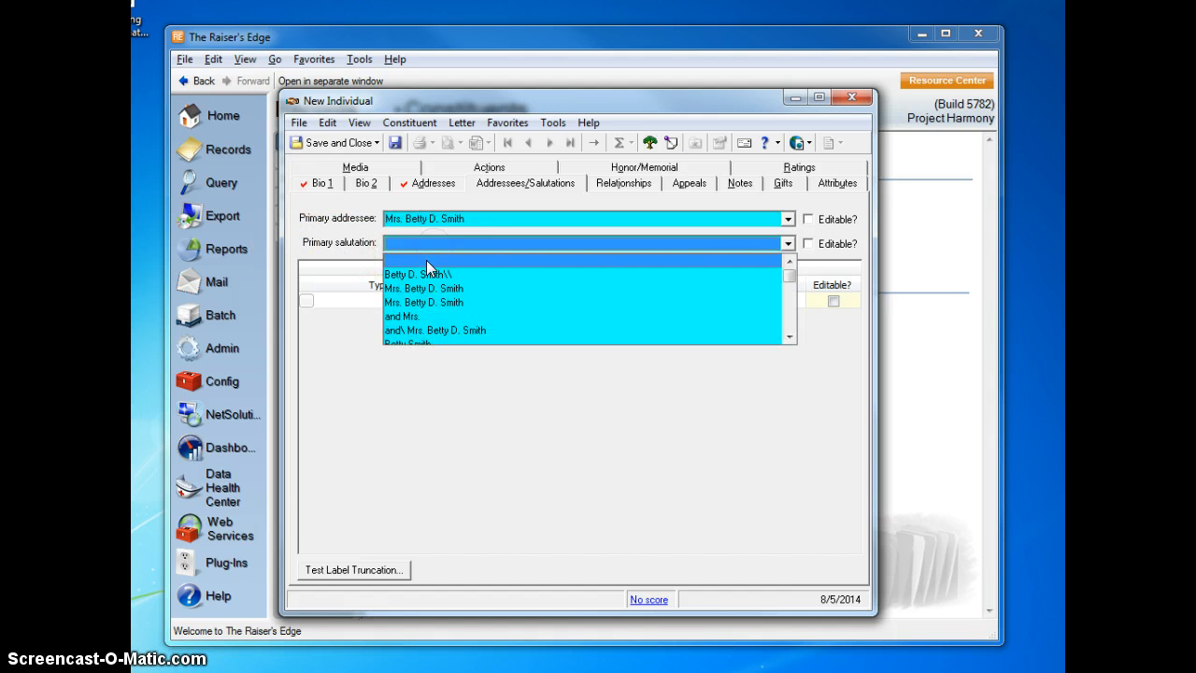
pyautogui.scroll(-7, 439, 314)
pyautogui.scroll(-1, 437, 315)
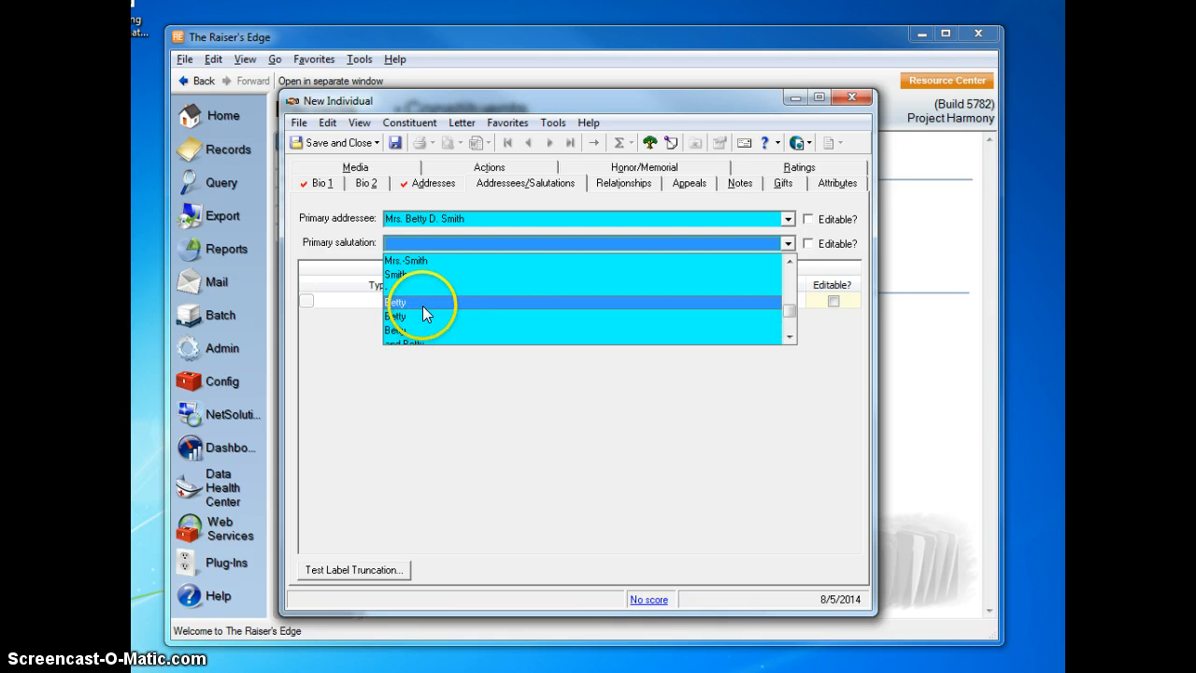
pyautogui.click(425, 307)
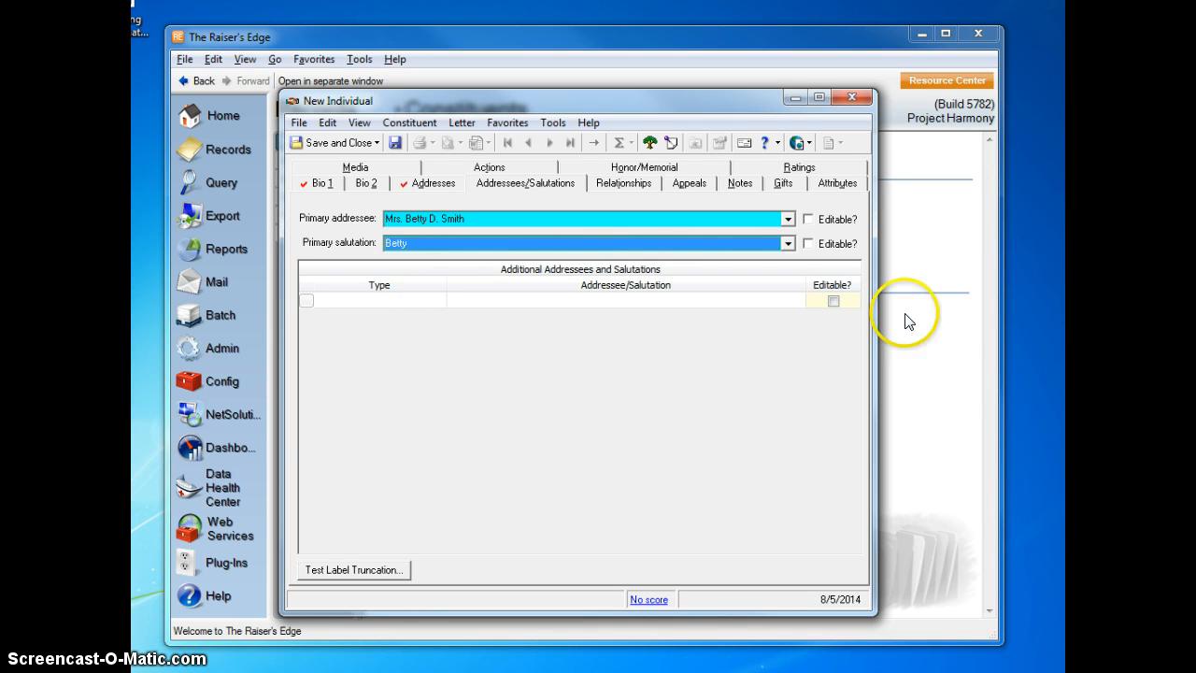
# Add an additional addressee of type Publication Name using the first-and-last-name format without a title.
pyautogui.click(438, 303)
pyautogui.click(438, 301)
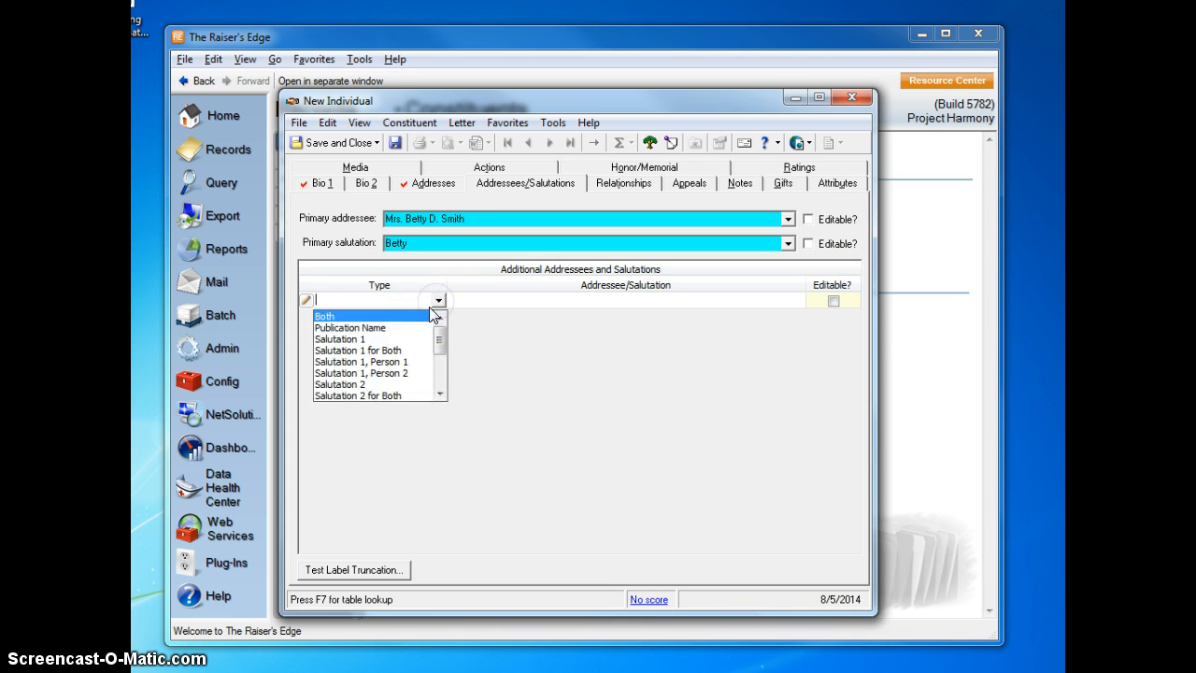
pyautogui.click(412, 324)
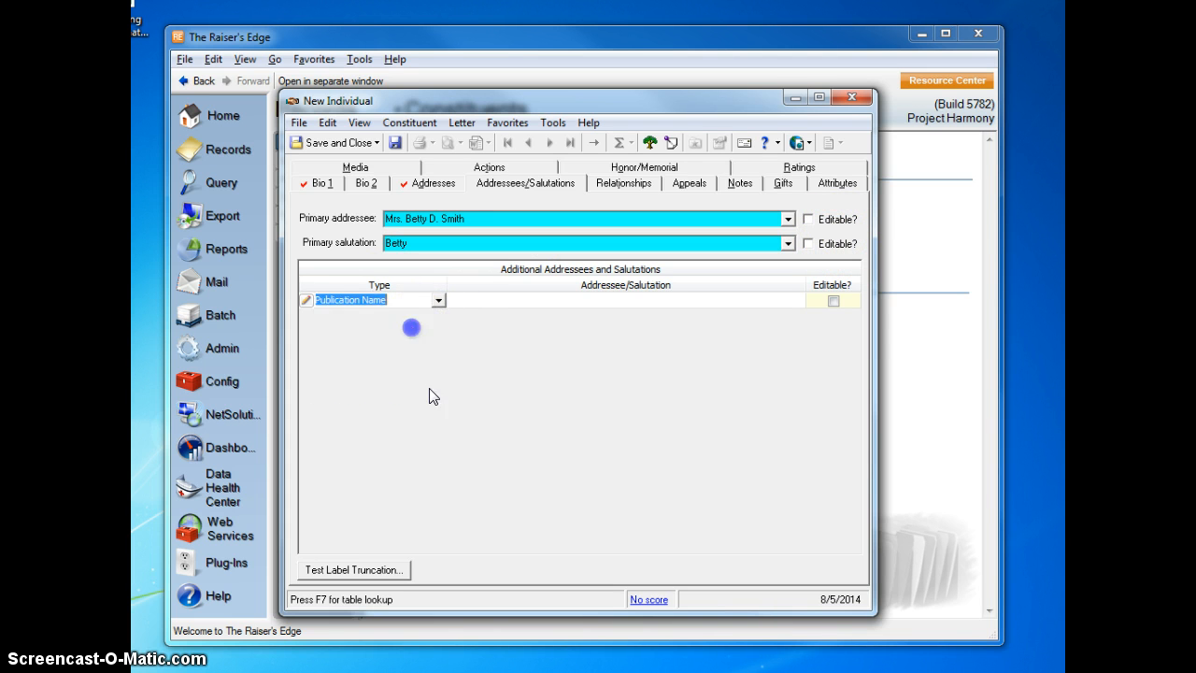
pyautogui.click(534, 301)
pyautogui.click(535, 300)
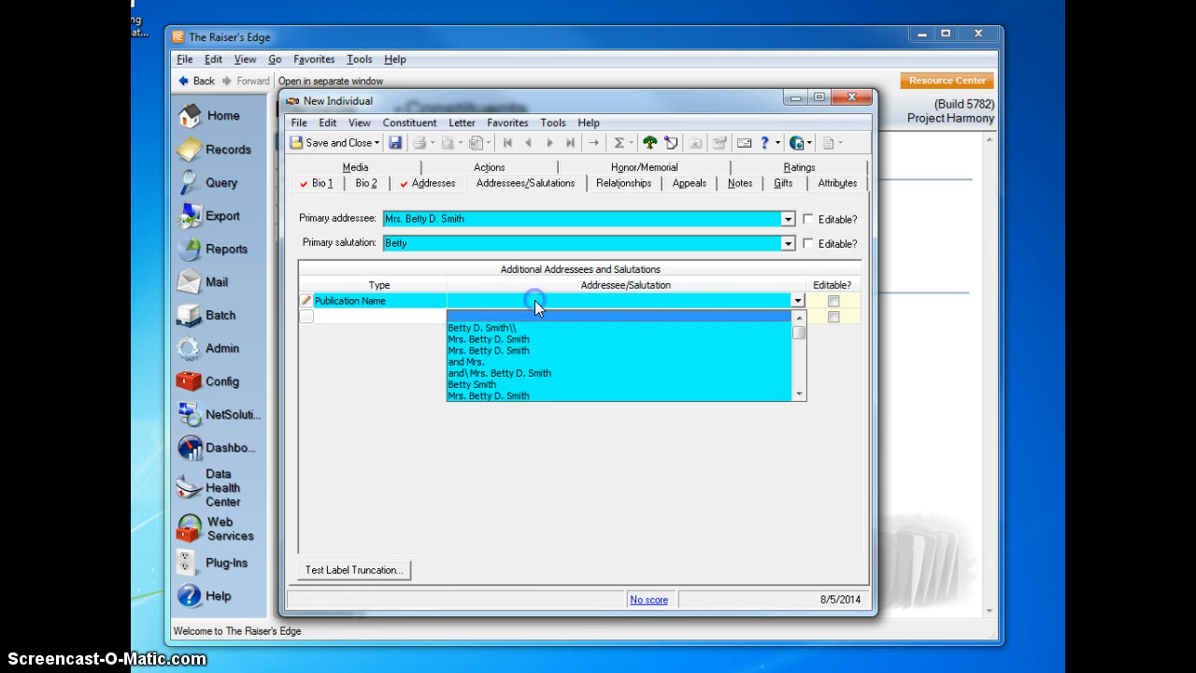
pyautogui.scroll(-5, 572, 381)
pyautogui.scroll(-3, 587, 393)
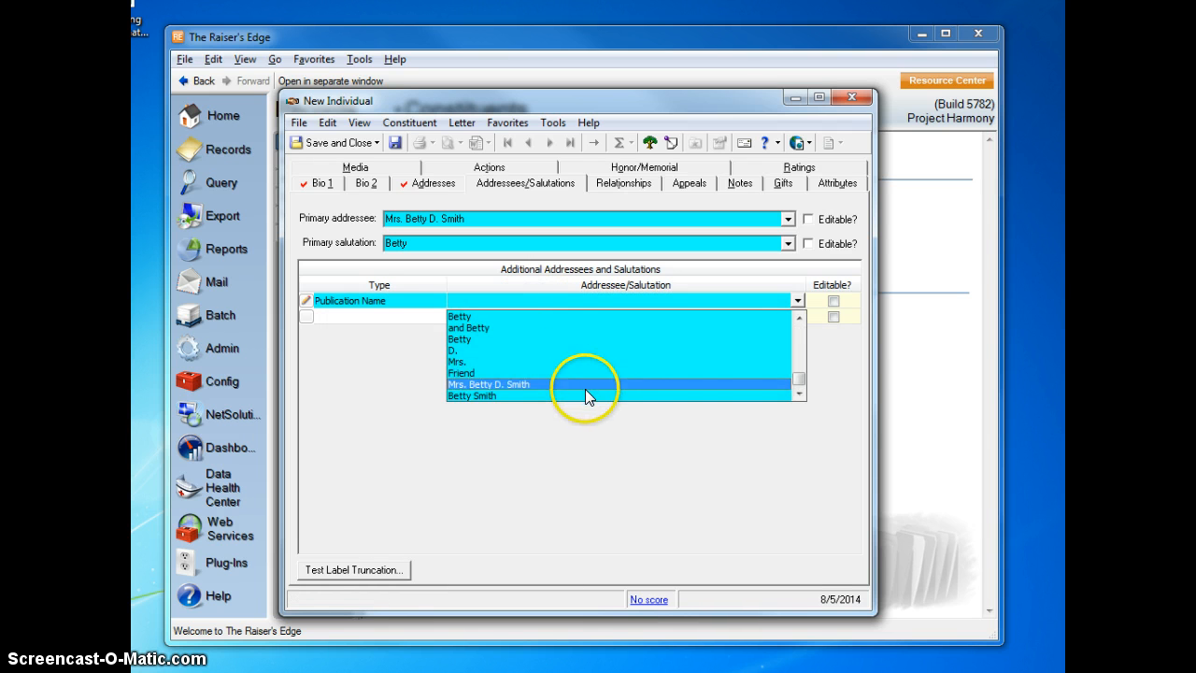
pyautogui.click(475, 398)
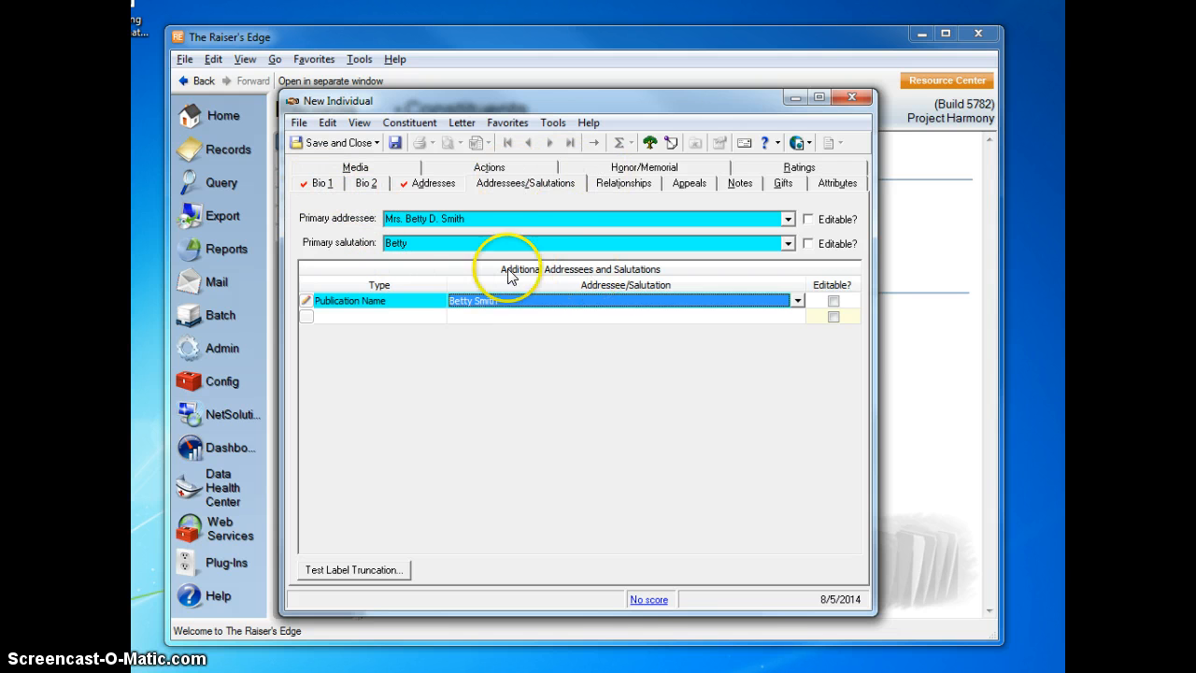
pyautogui.click(617, 345)
# Start a spouse record from the biographical details, saving the constituent first, and enter the spouse's last and first names.
pyautogui.click(318, 182)
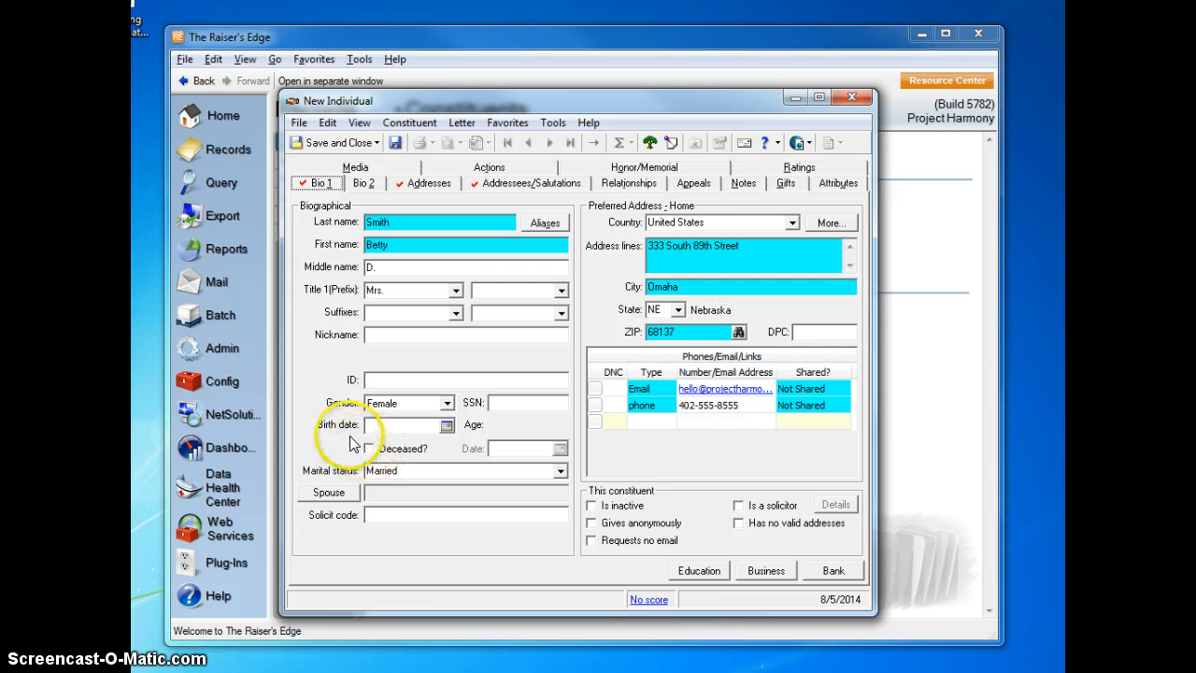
pyautogui.click(329, 495)
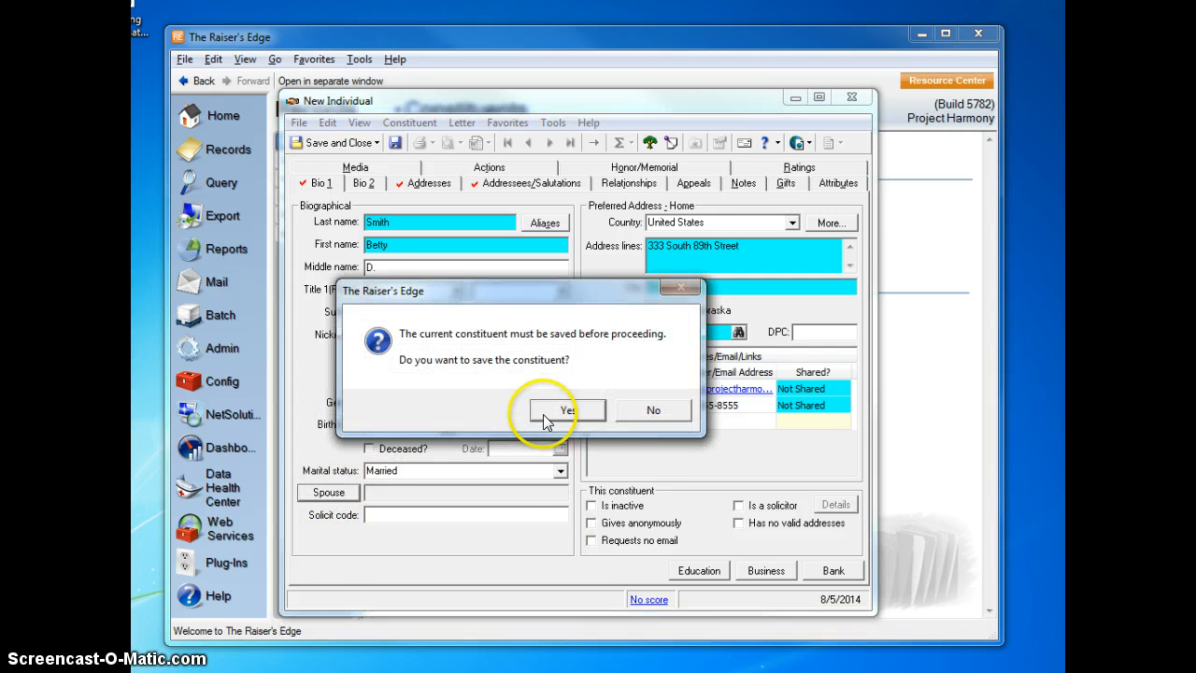
pyautogui.click(546, 410)
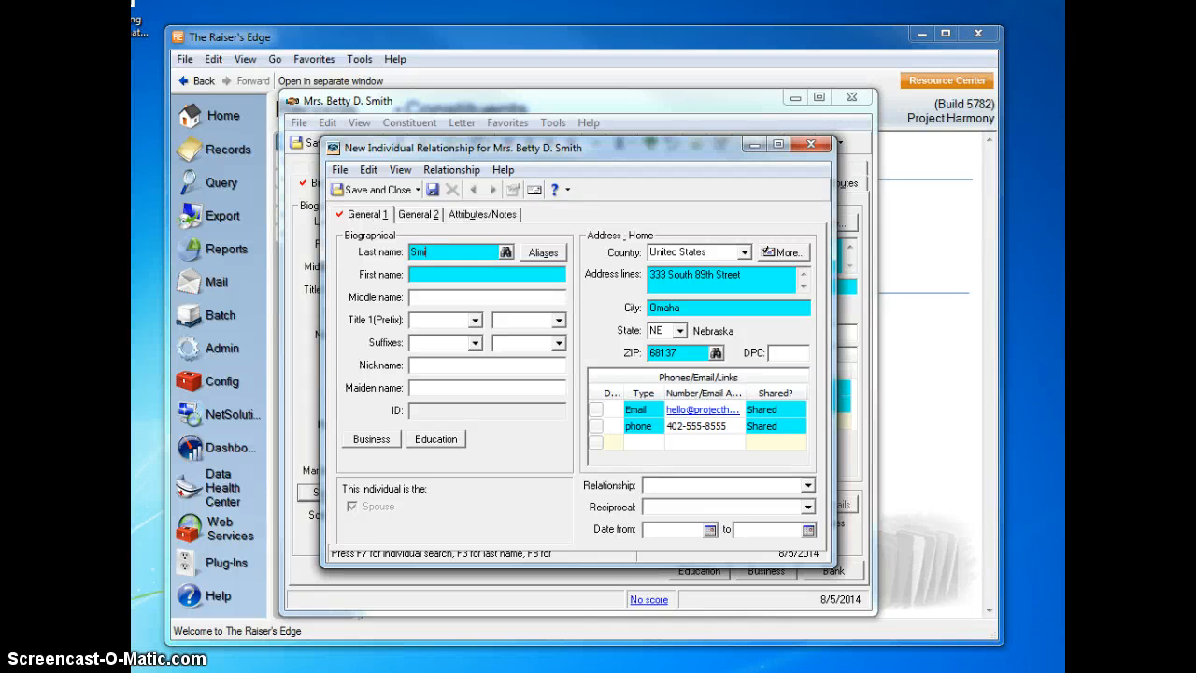
pyautogui.write('th')
pyautogui.press('Tab')
pyautogui.press('Tab')
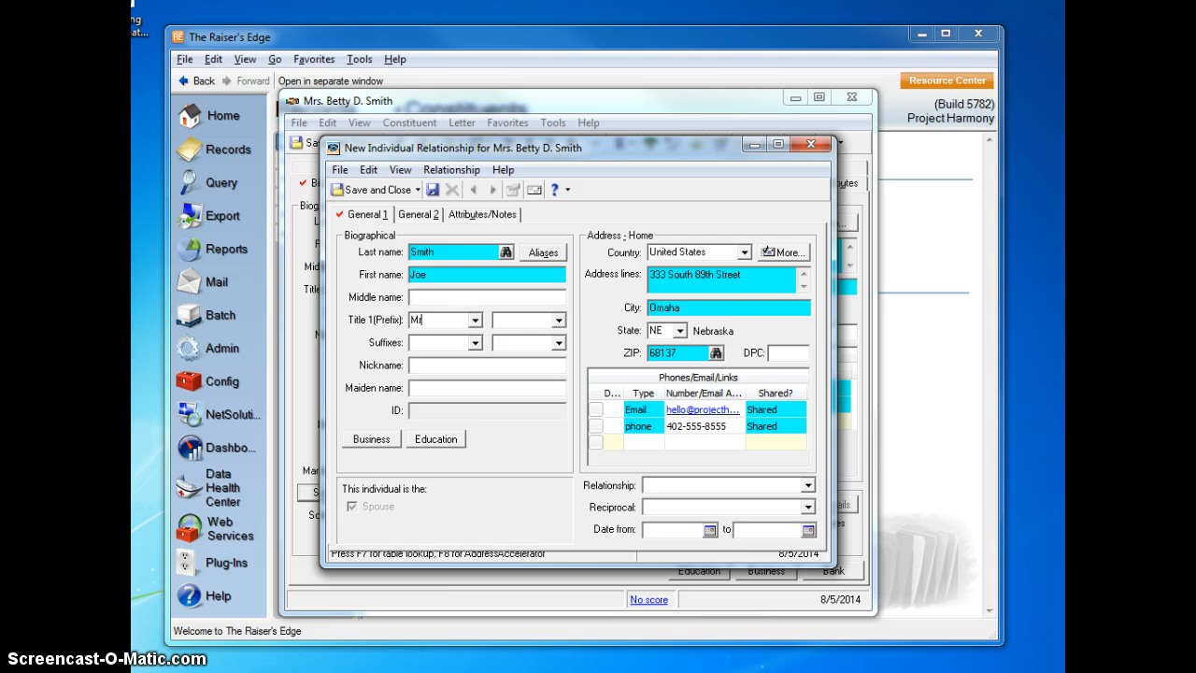
# Set the spouse's title prefix to Dr.
pyautogui.write('Dr.')
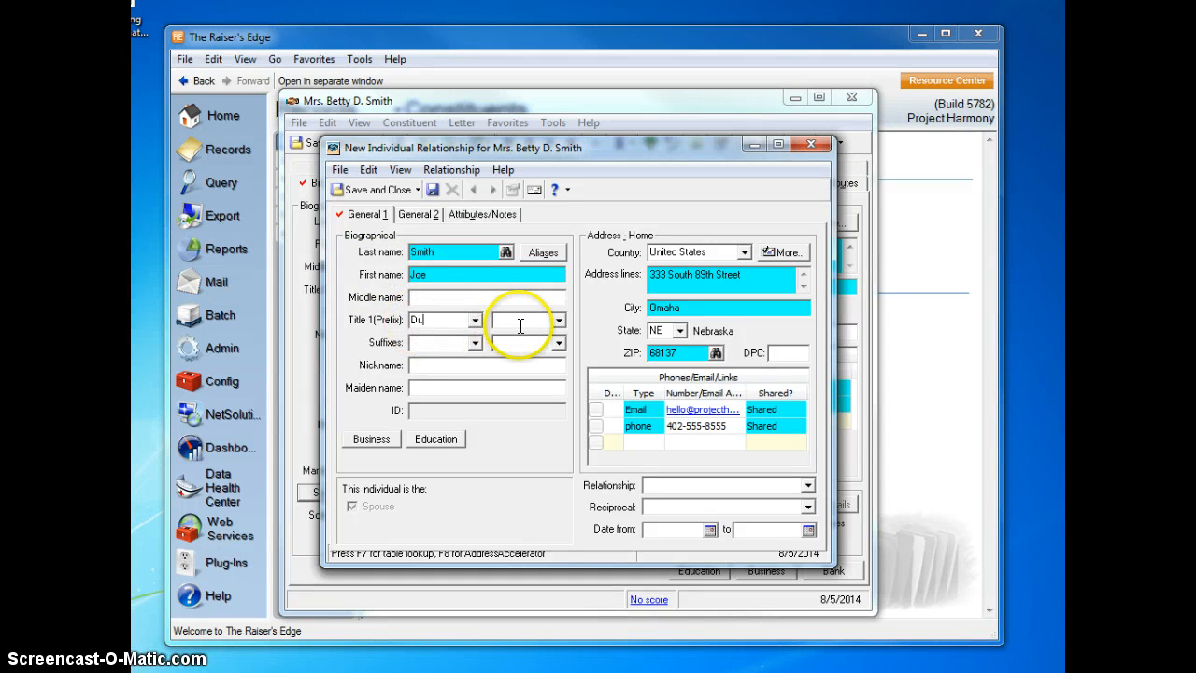
pyautogui.click(476, 321)
pyautogui.moveTo(482, 366)
pyautogui.mouseDown()
pyautogui.moveTo(484, 382)
pyautogui.moveTo(480, 336)
pyautogui.moveTo(483, 406)
pyautogui.moveTo(481, 351)
pyautogui.mouseUp()
pyautogui.click(477, 320)
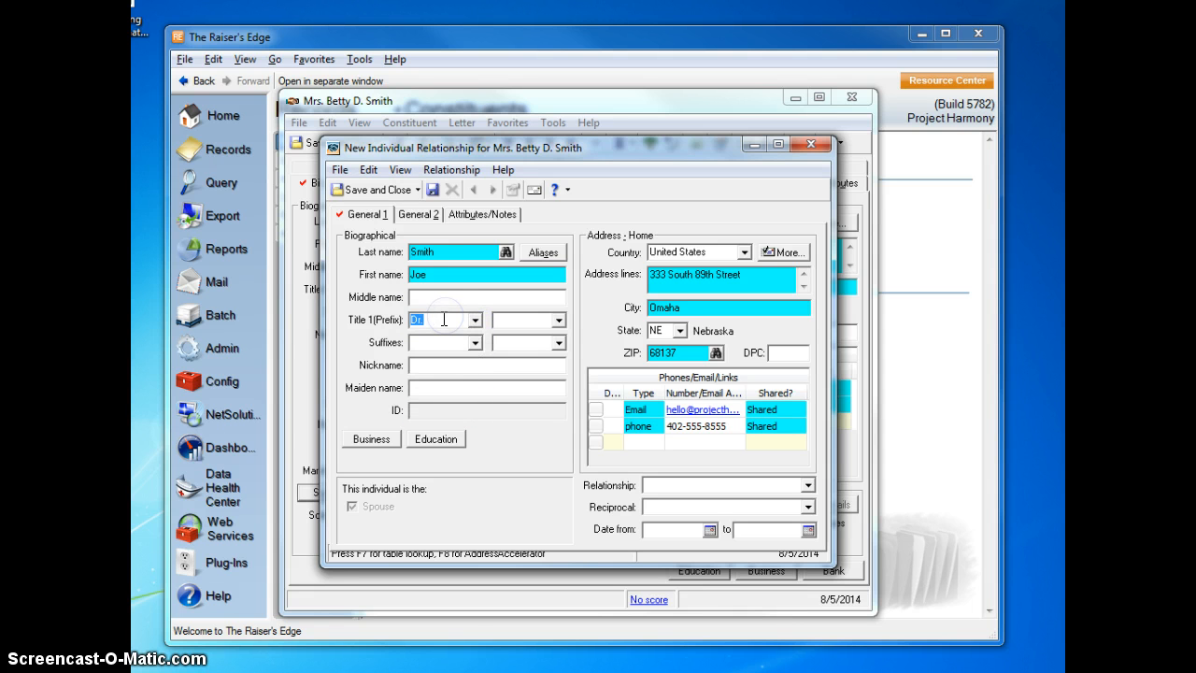
# Set the spouse's relationship to Husband, and save and close the relationship record.
pyautogui.click(673, 482)
pyautogui.write('S')
pyautogui.write('Sp')
pyautogui.write('Hub')
pyautogui.press('BackSpace')
pyautogui.write('sband')
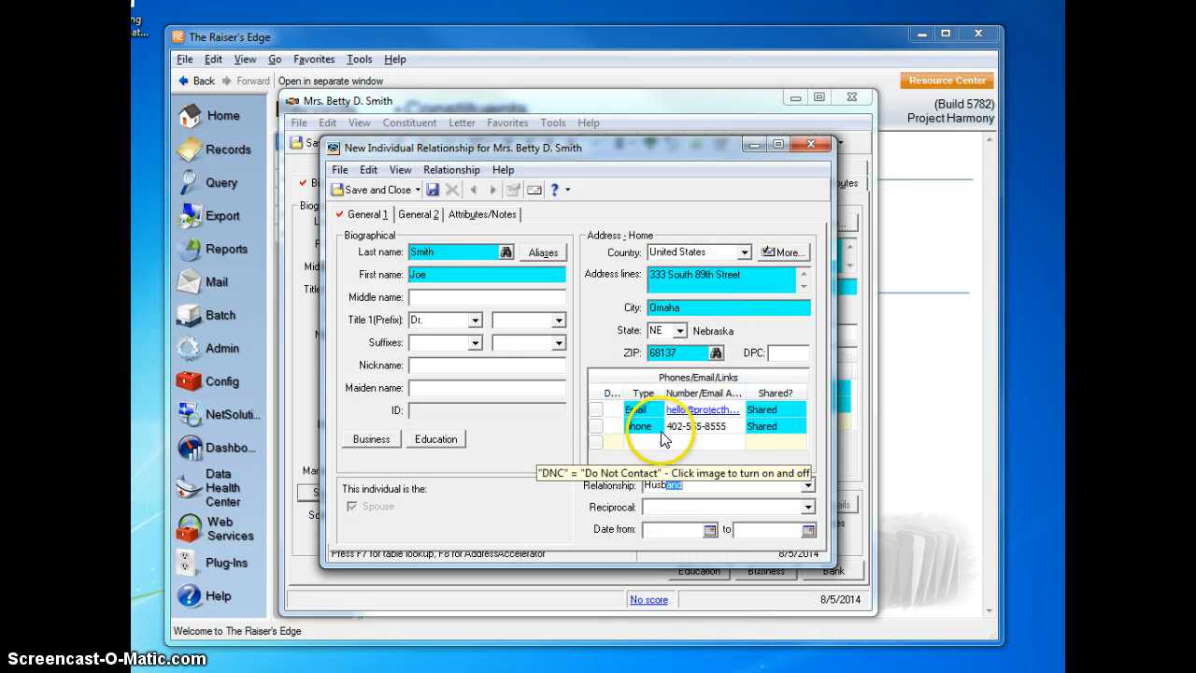
pyautogui.click(366, 190)
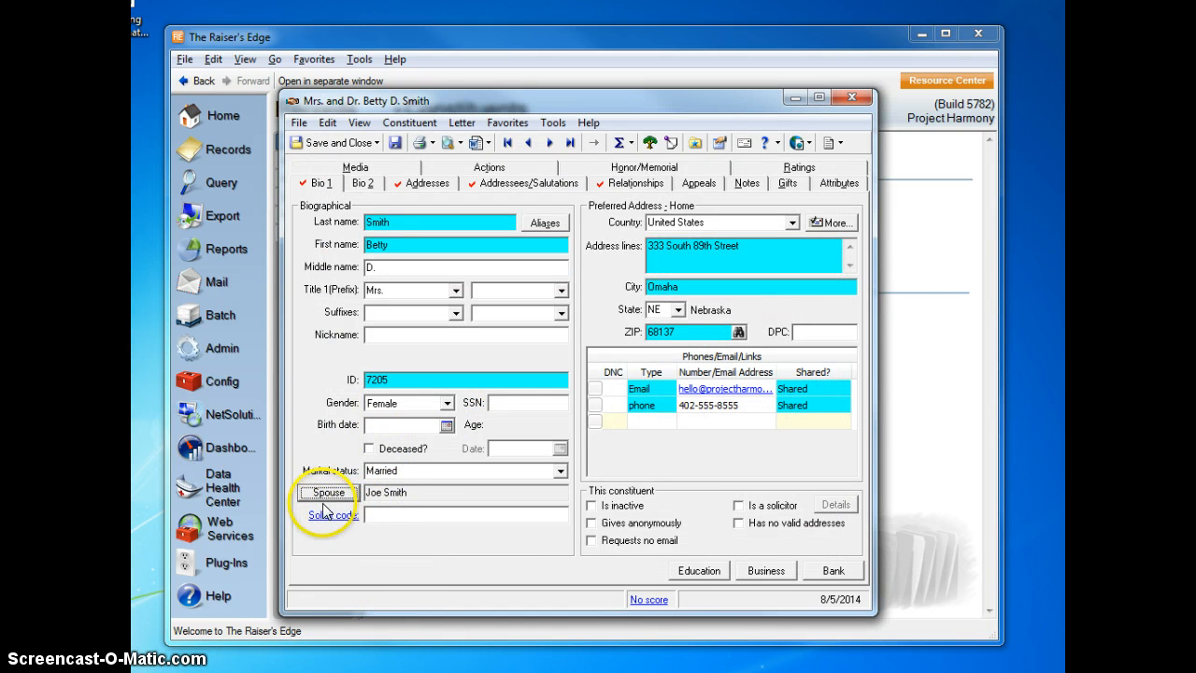
# Change the constituent's primary addressee to the joint "Dr. and Mrs." format with the husband's first and last name.
pyautogui.click(520, 184)
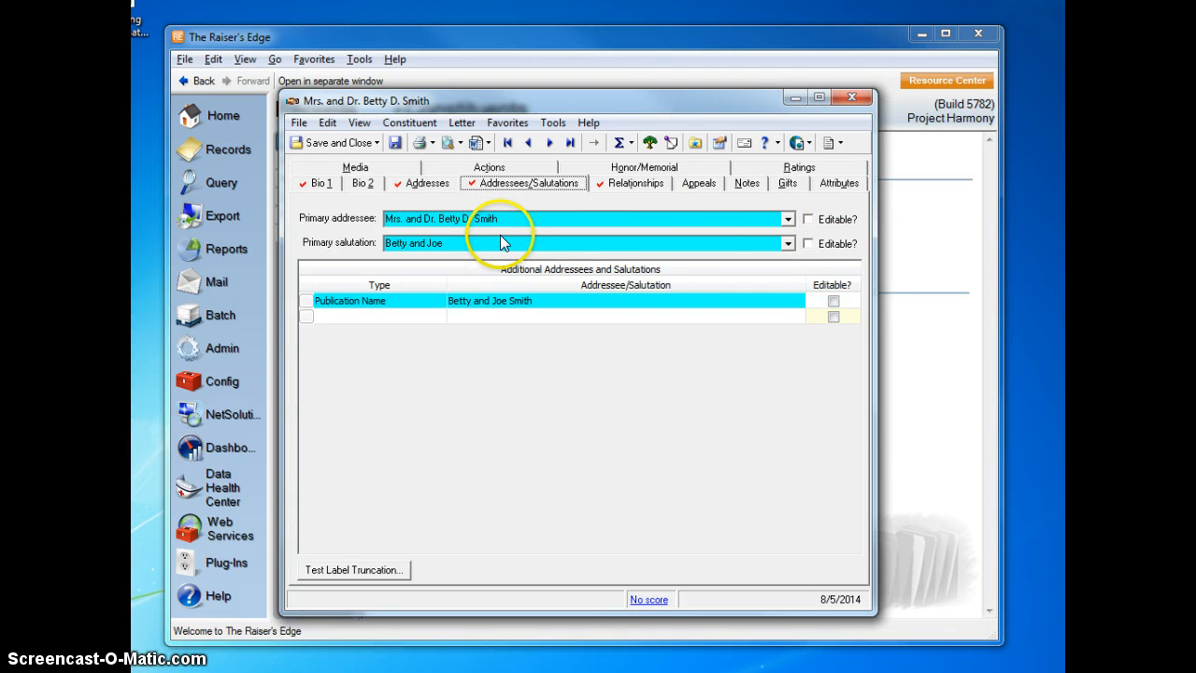
pyautogui.click(402, 220)
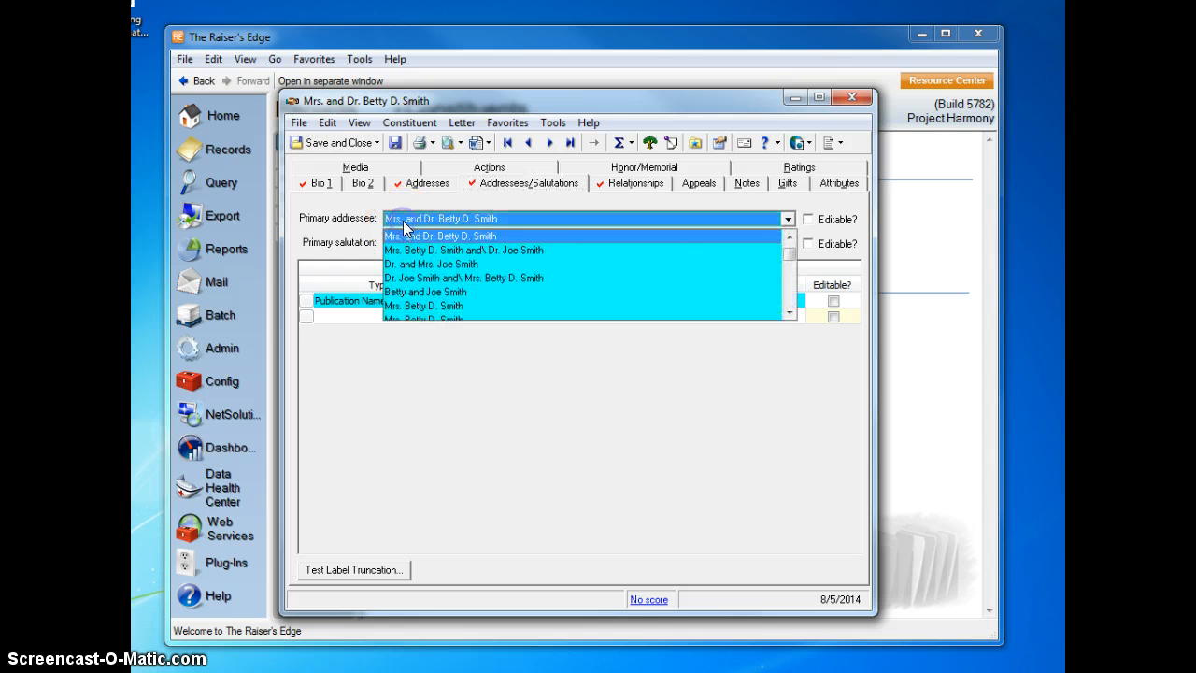
pyautogui.scroll(1, 407, 222)
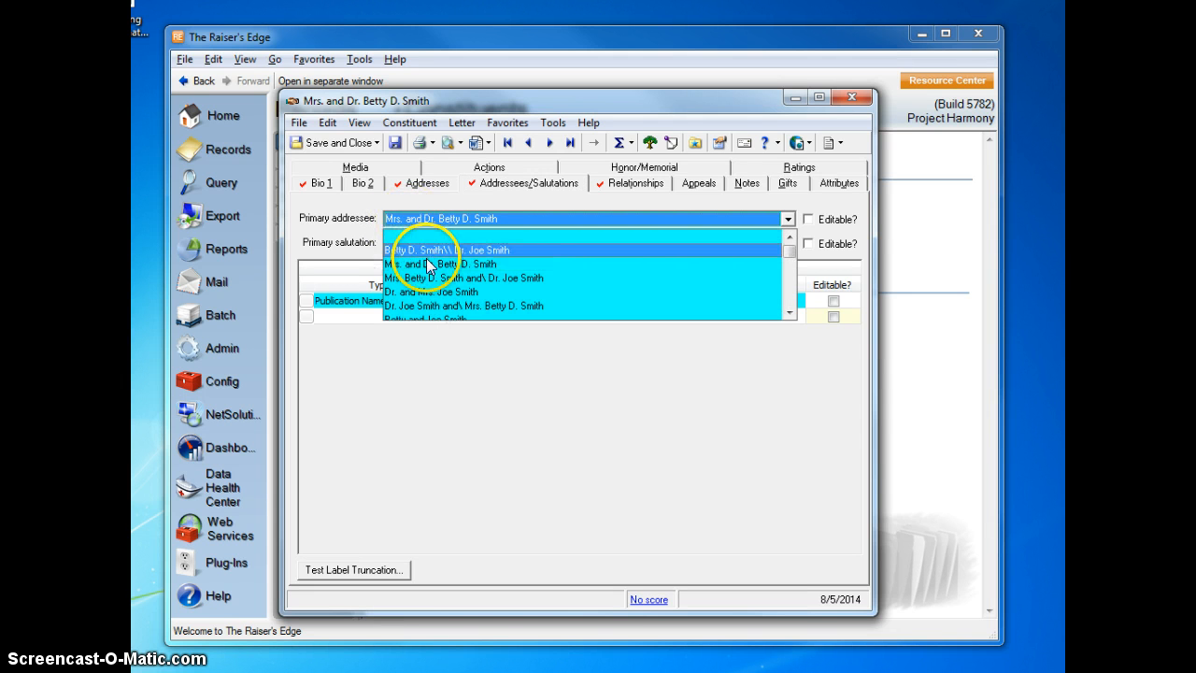
pyautogui.click(535, 216)
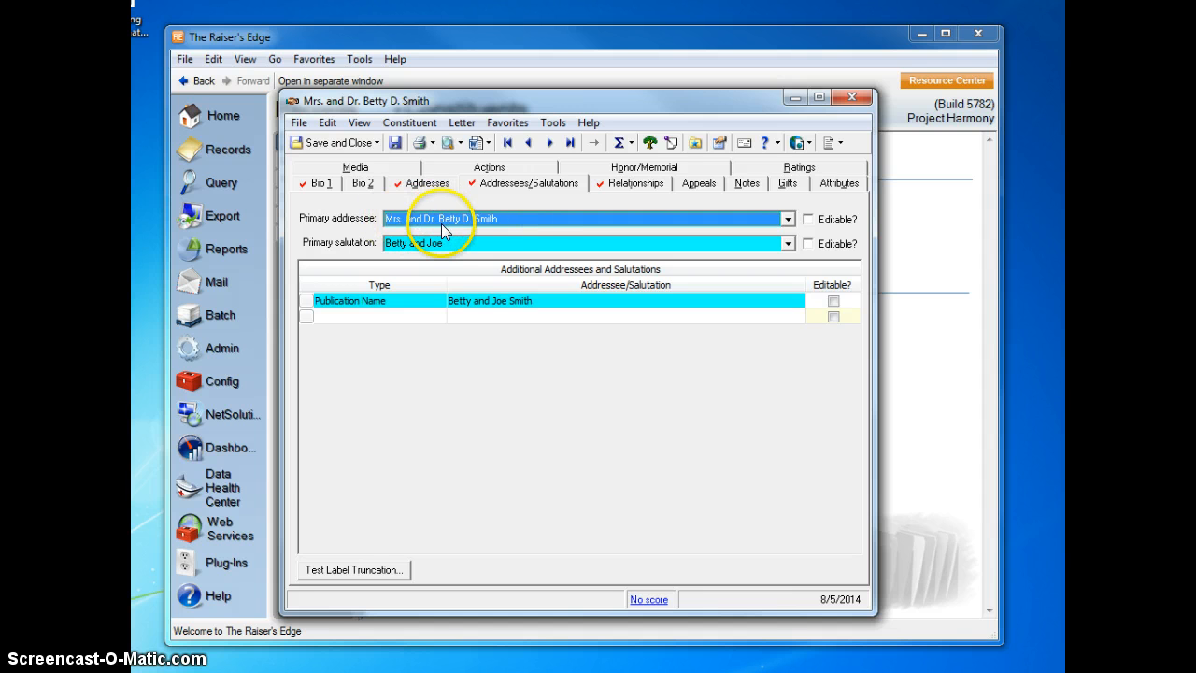
pyautogui.click(518, 219)
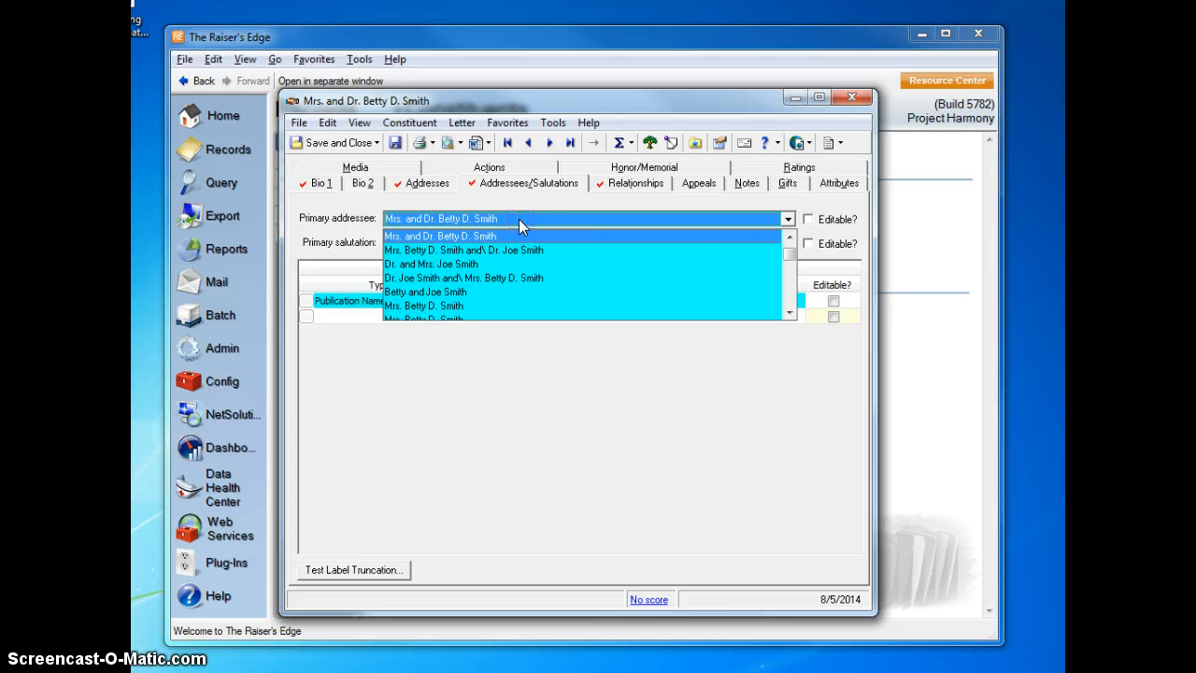
pyautogui.click(533, 263)
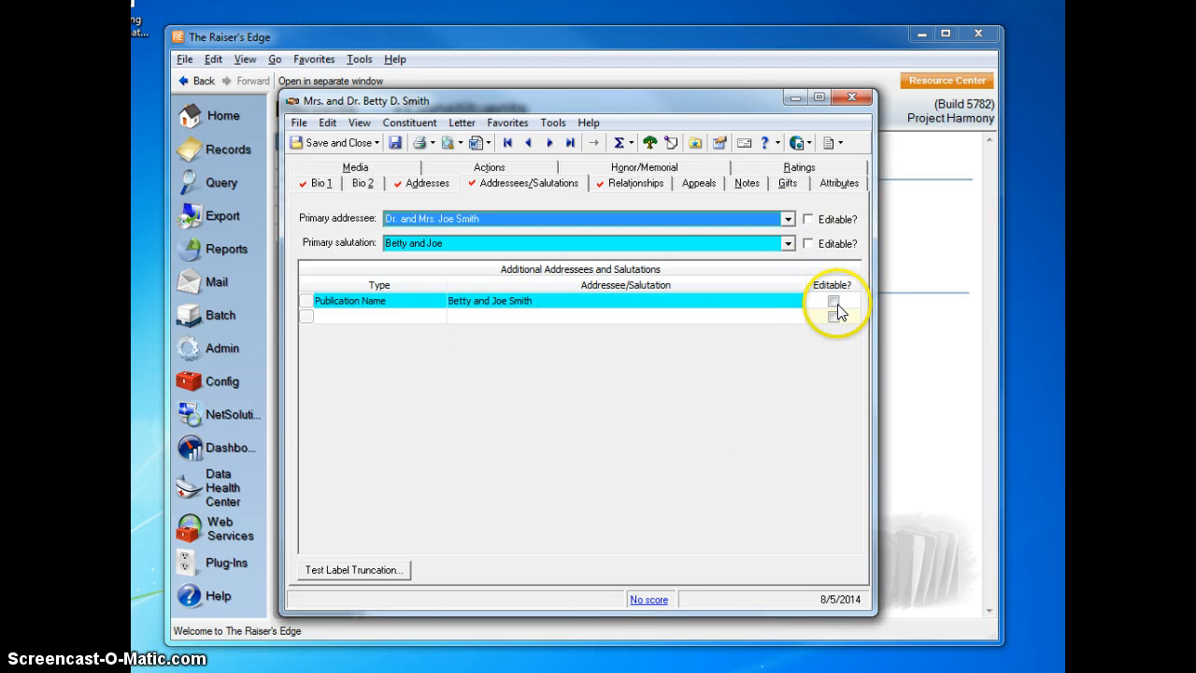
# Compare the constituent's biographical details with the addressees and salutations, and examine the gifts list.
pyautogui.click(320, 183)
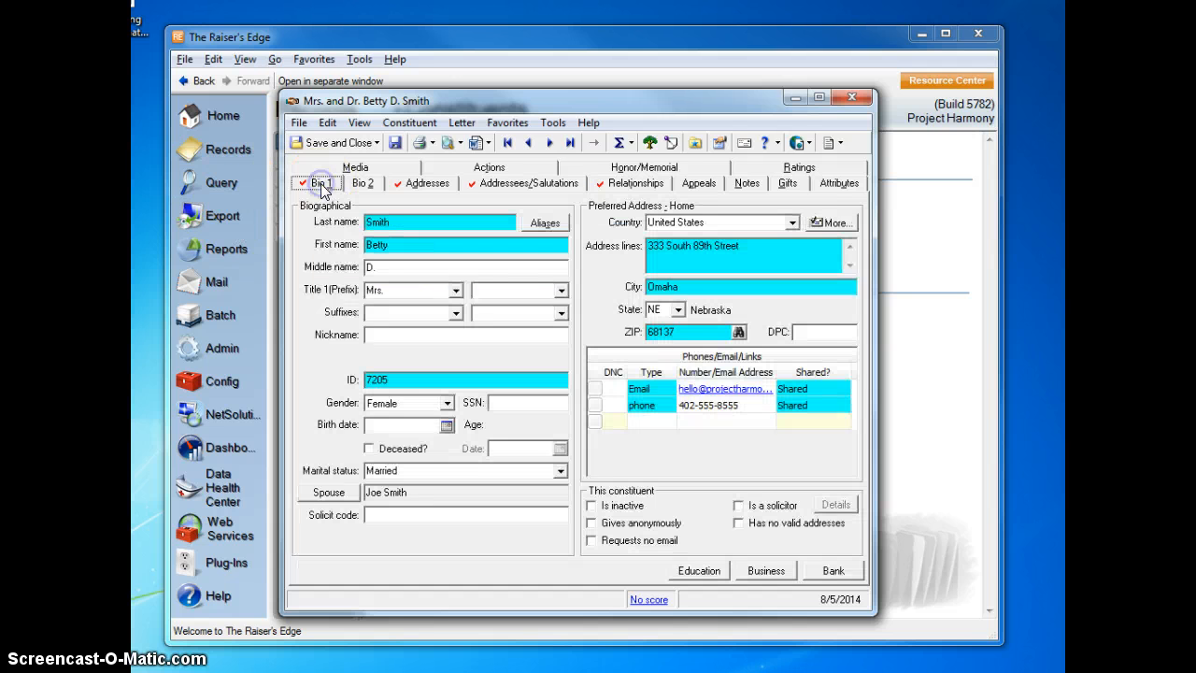
pyautogui.click(505, 187)
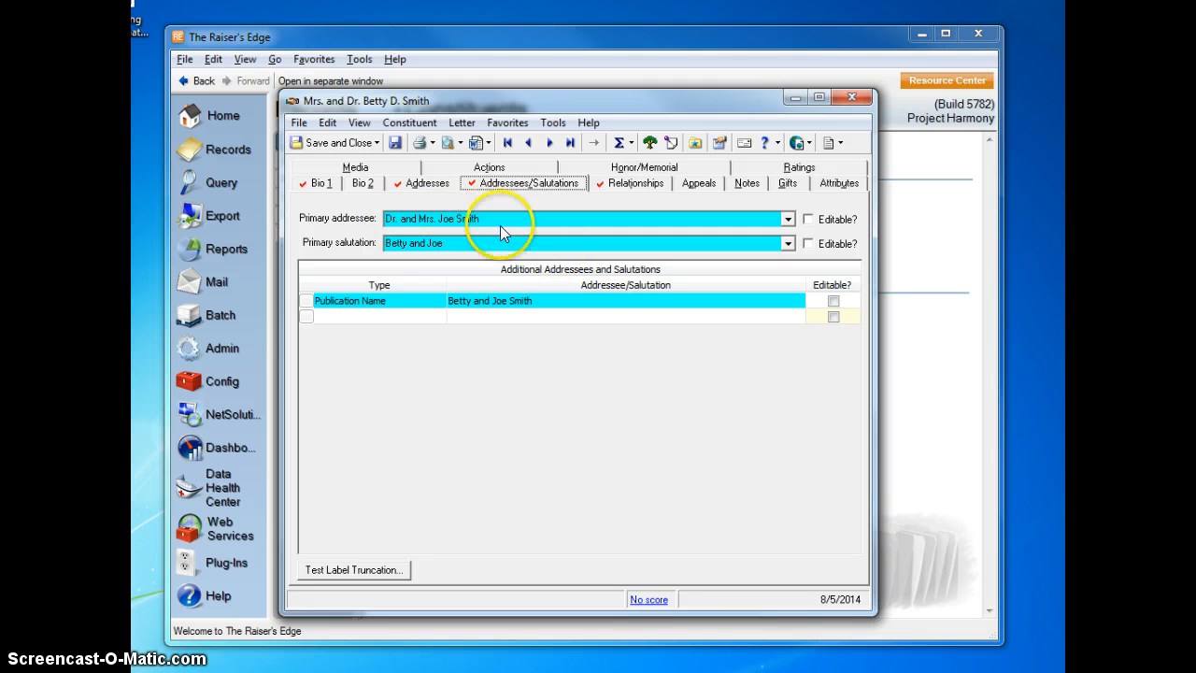
pyautogui.click(318, 183)
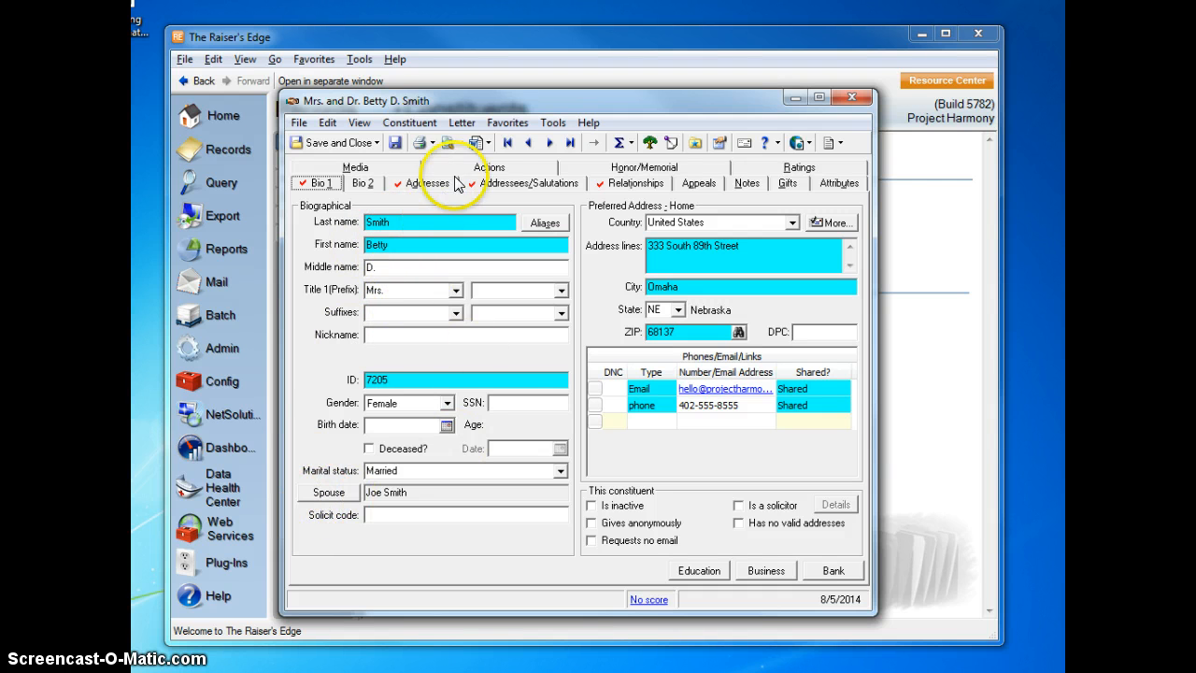
pyautogui.click(504, 183)
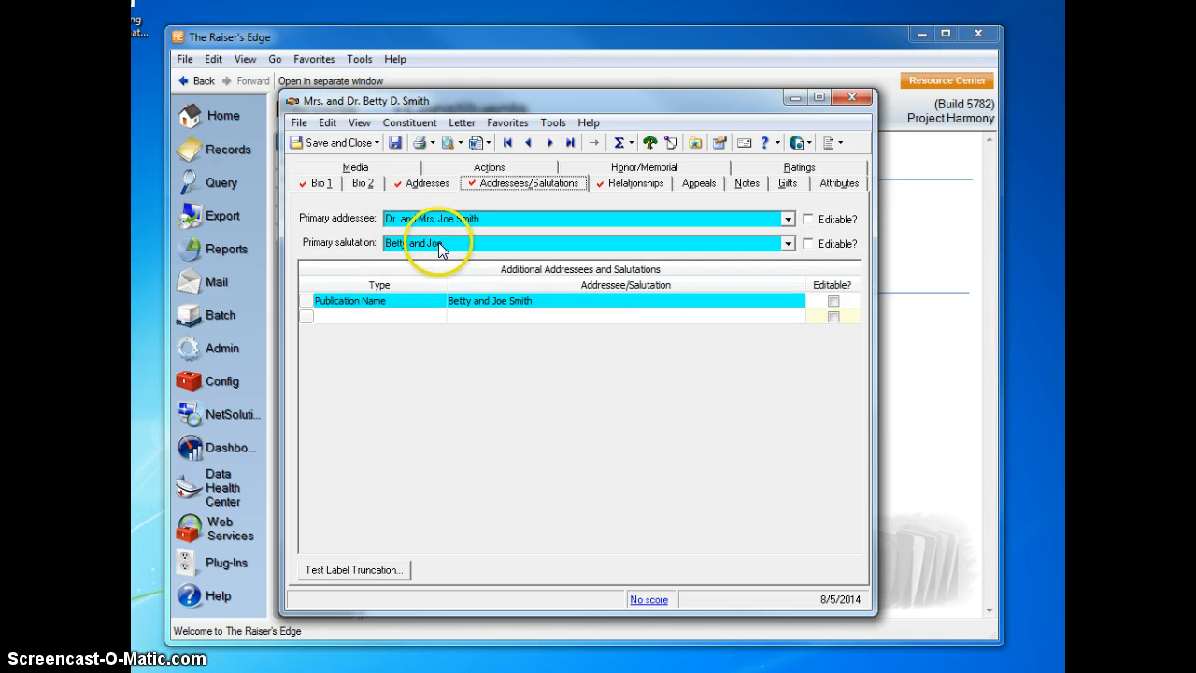
pyautogui.click(321, 183)
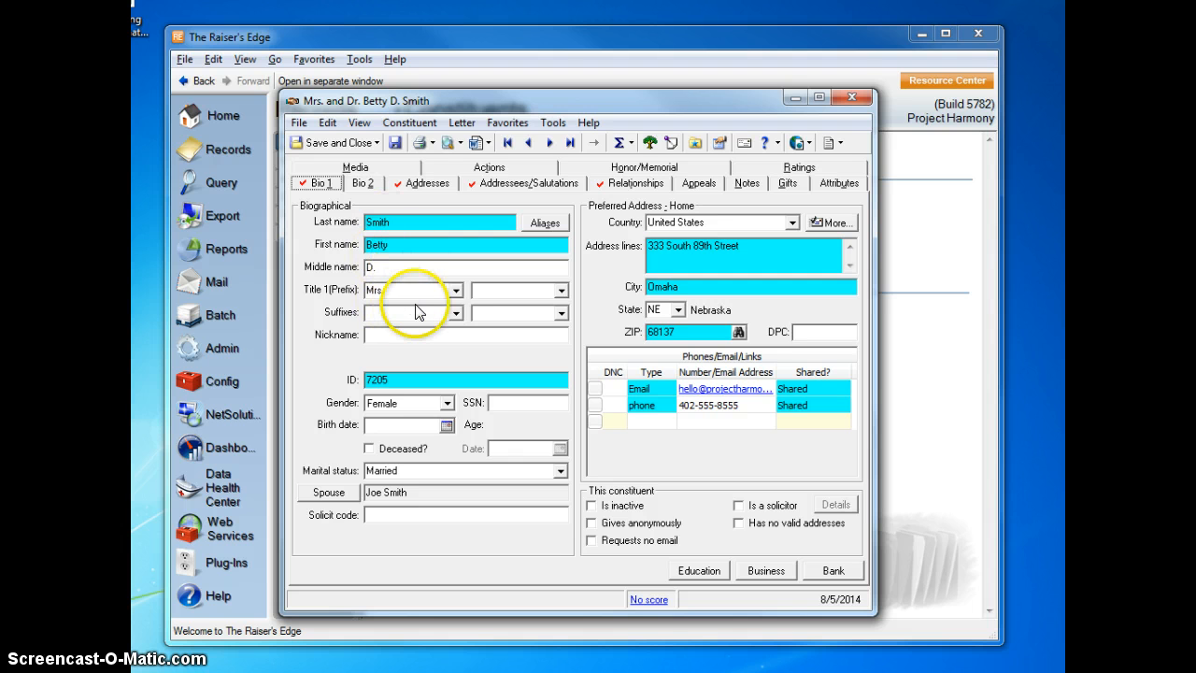
pyautogui.click(528, 184)
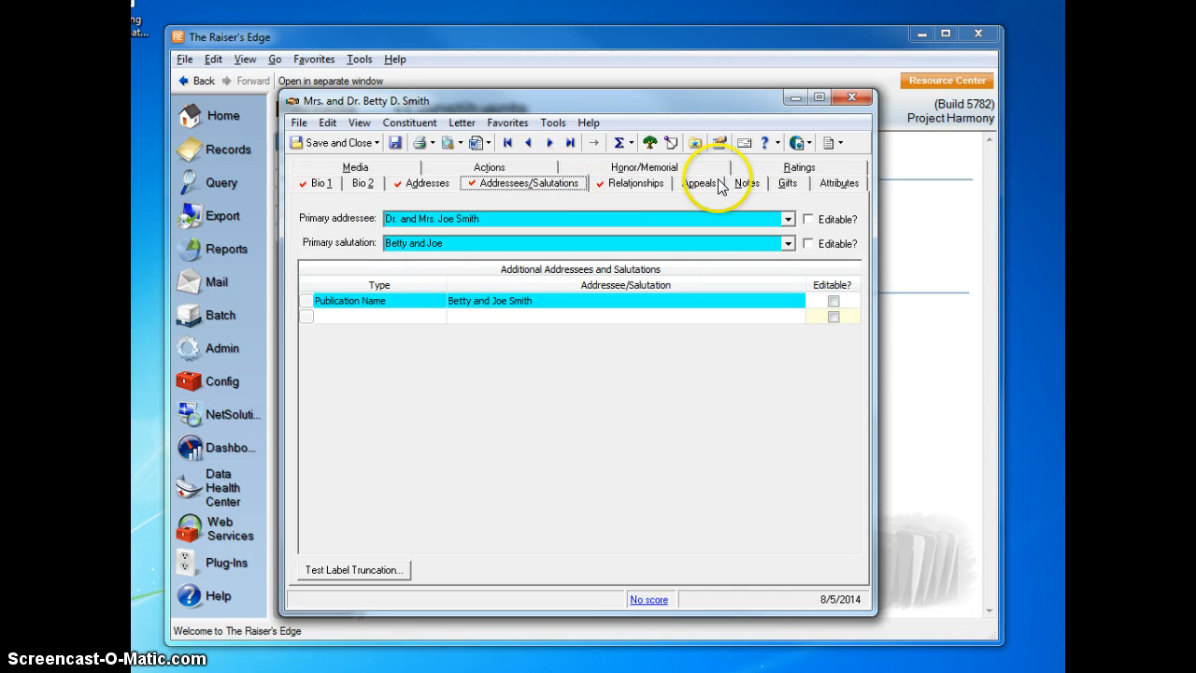
pyautogui.click(788, 183)
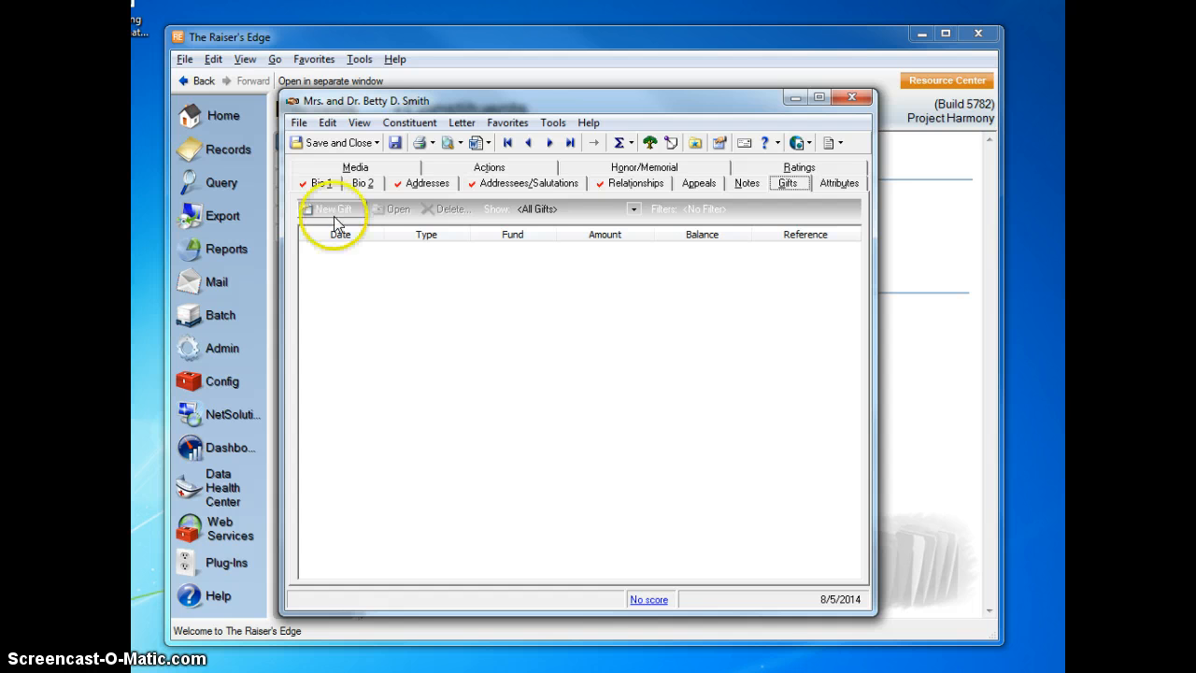
pyautogui.click(321, 183)
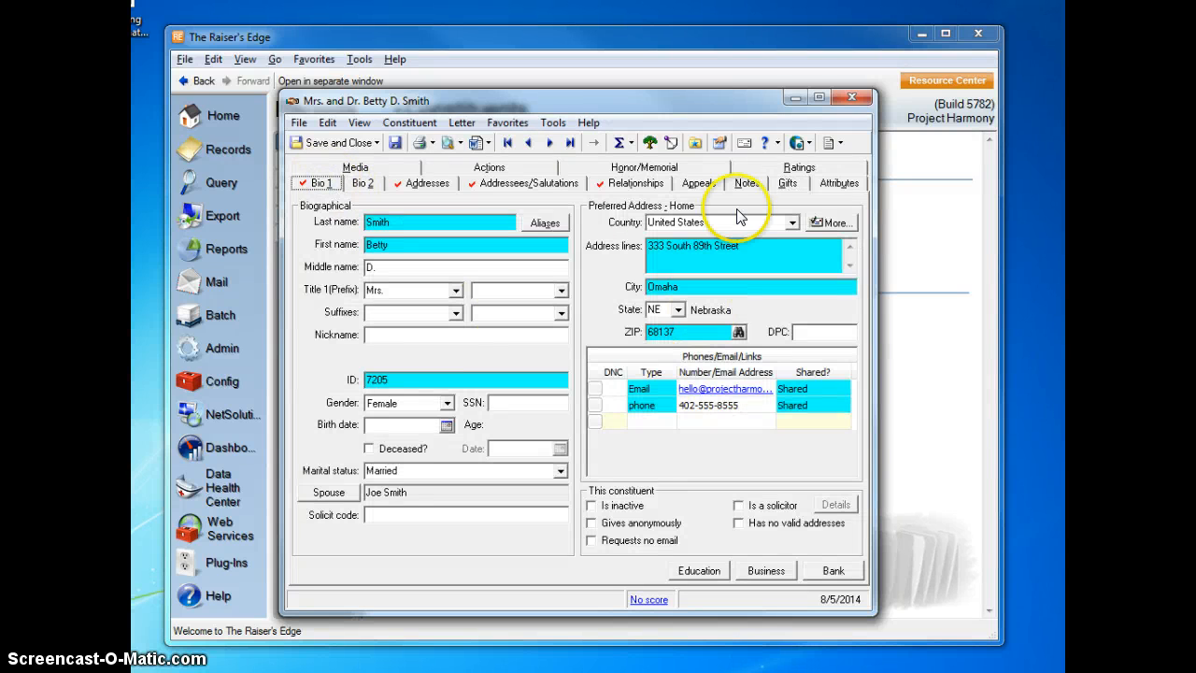